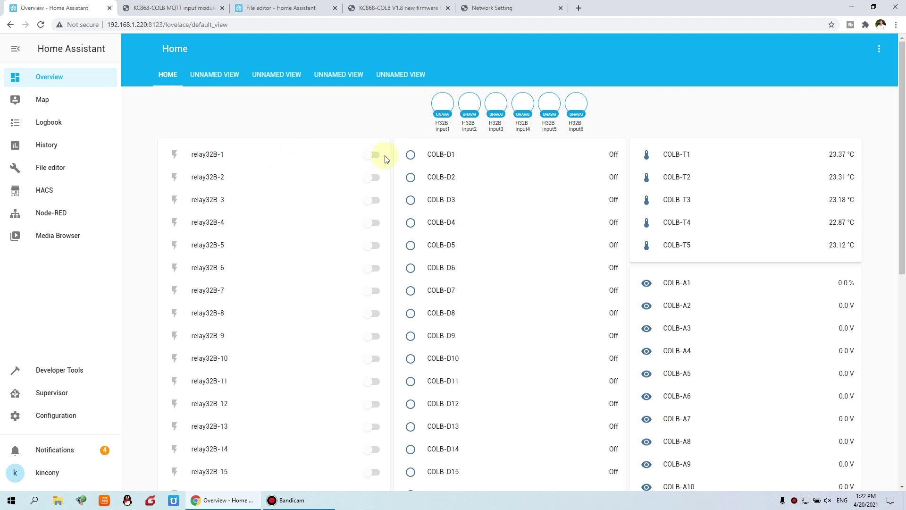
Scroll through the Home Assistant dashboard, then switch to the KC868-COLB MQTT integration guide
scroll(336, 283, "down", 8)
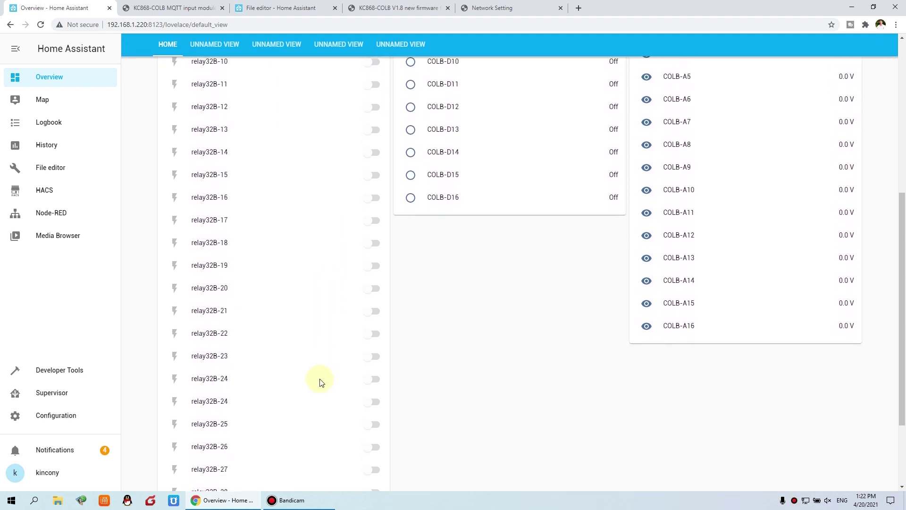
scroll(253, 438, "down", 1)
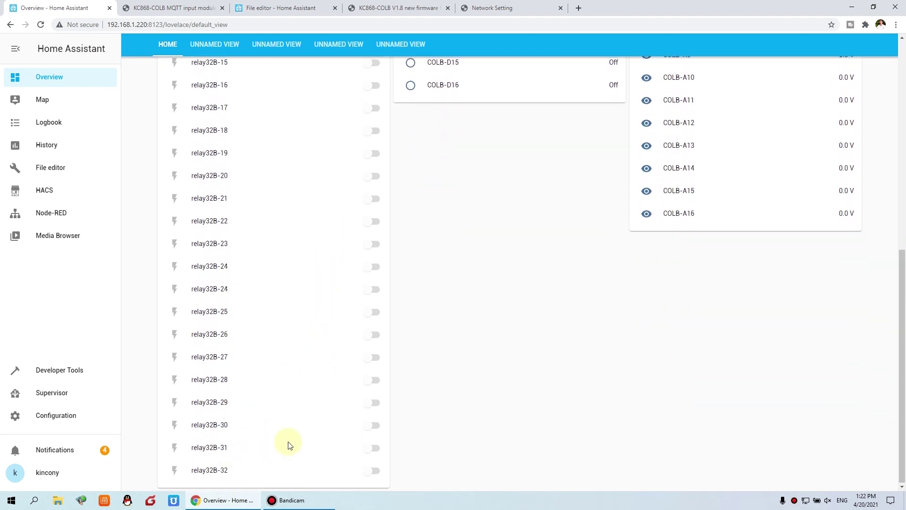
scroll(341, 304, "up", 10)
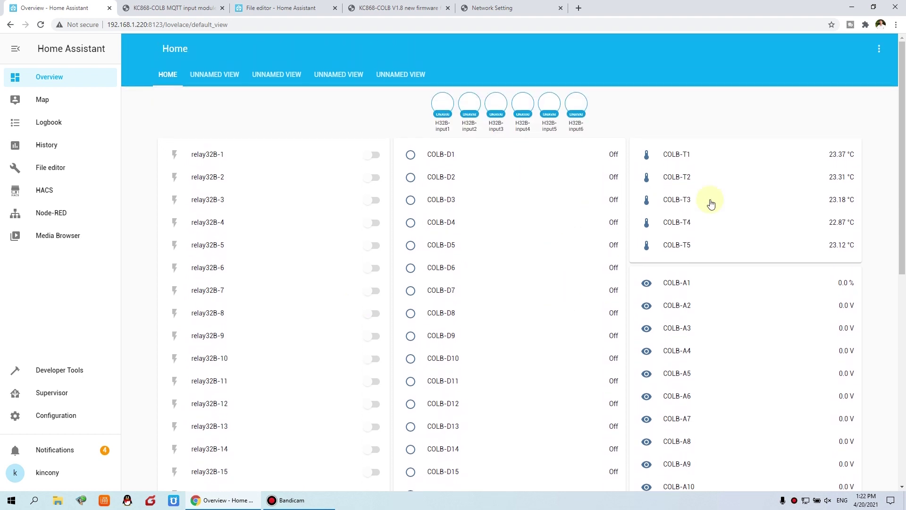
scroll(748, 348, "down", 1)
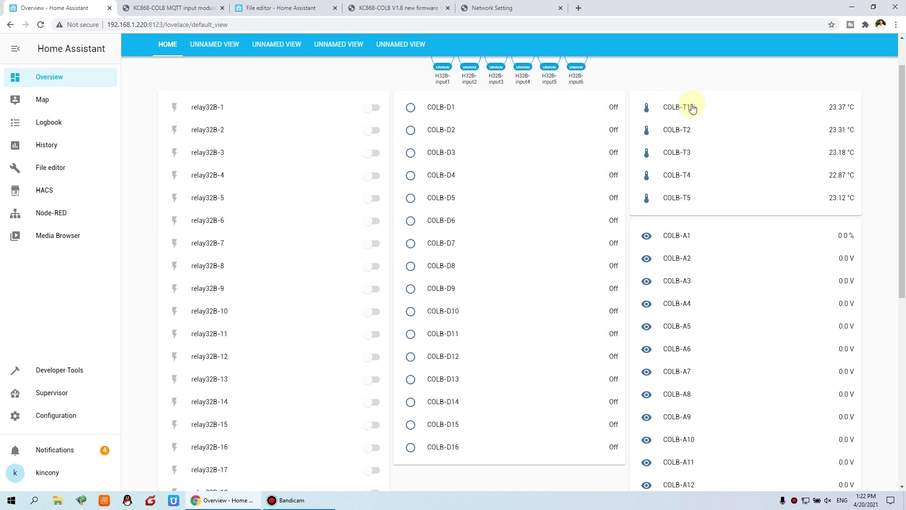
scroll(731, 240, "down", 2)
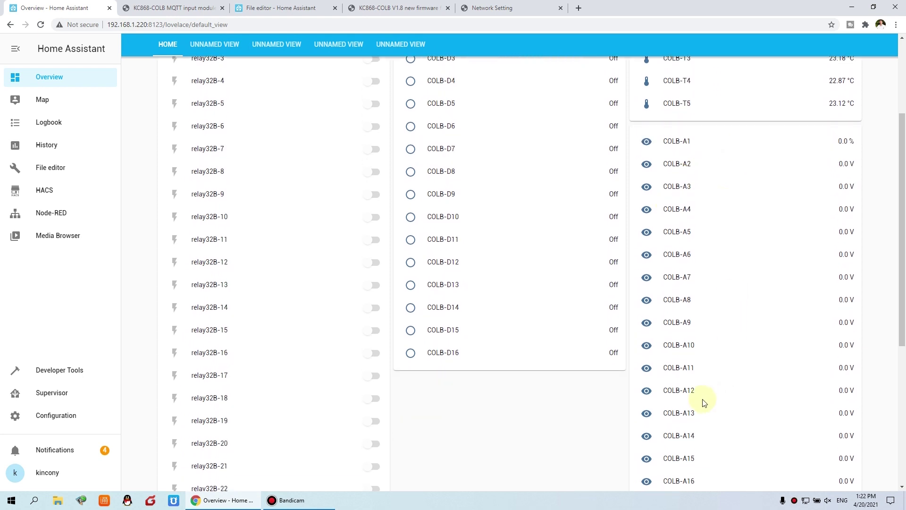
scroll(697, 179, "up", 3)
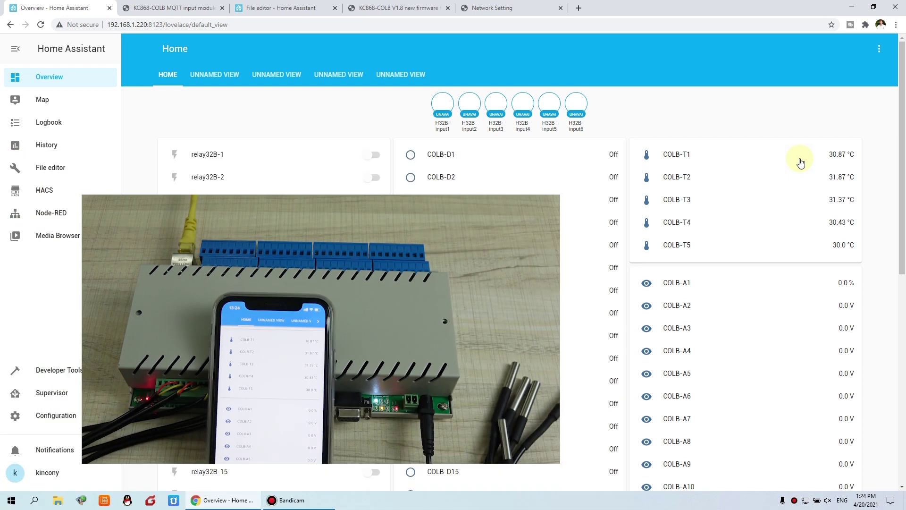
left_click(194, 4)
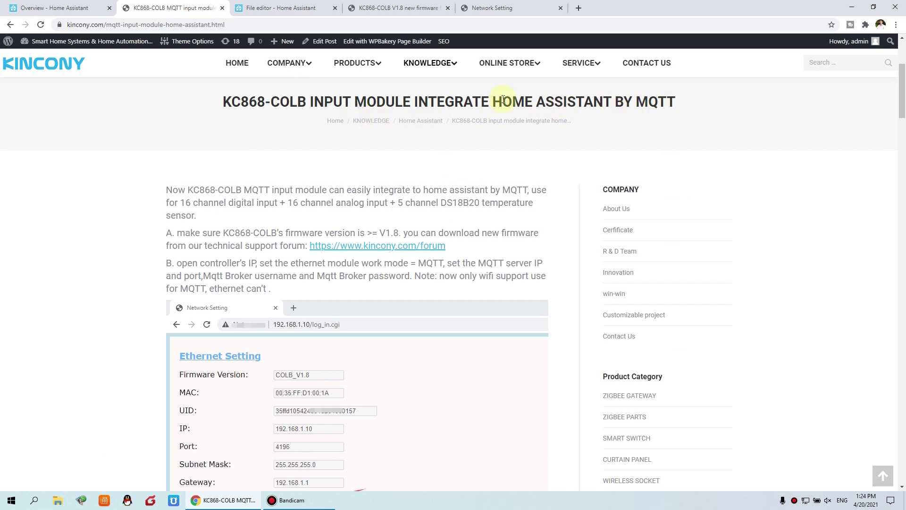
Dismiss the Knowledge menu, scroll the guide, and highlight the '>= V1.8' firmware requirement
mouse_move(442, 73)
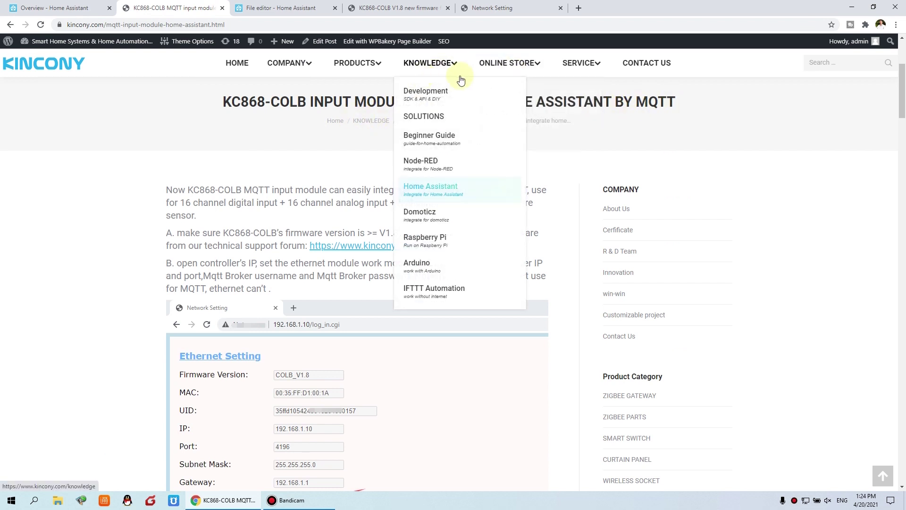
left_click(347, 183)
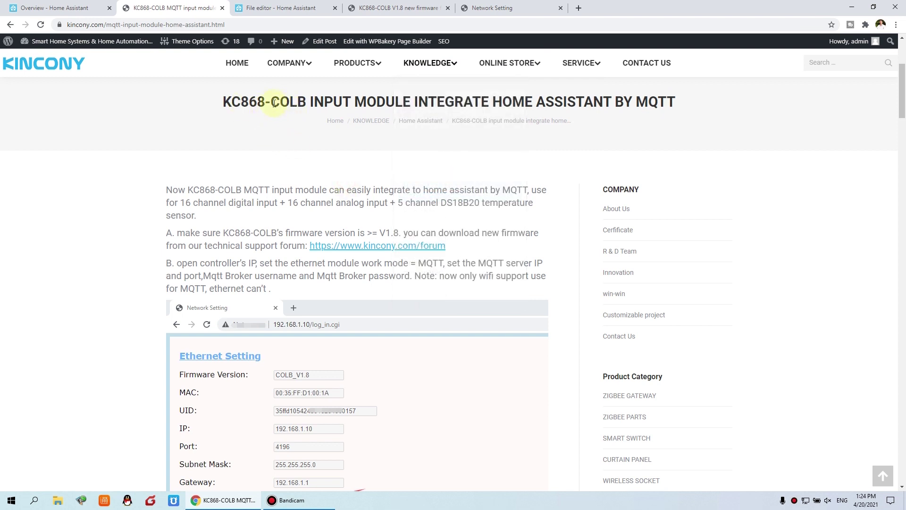
scroll(525, 223, "down", 2)
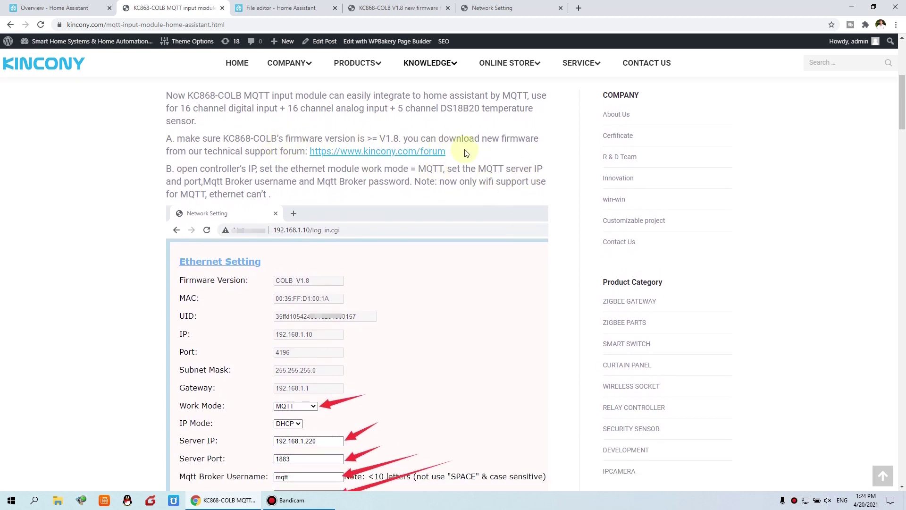
left_click_drag(366, 138, 398, 137)
Check the controller's firmware version COLB_V1.8 and view the V1.8 release forum post
left_click(472, 7)
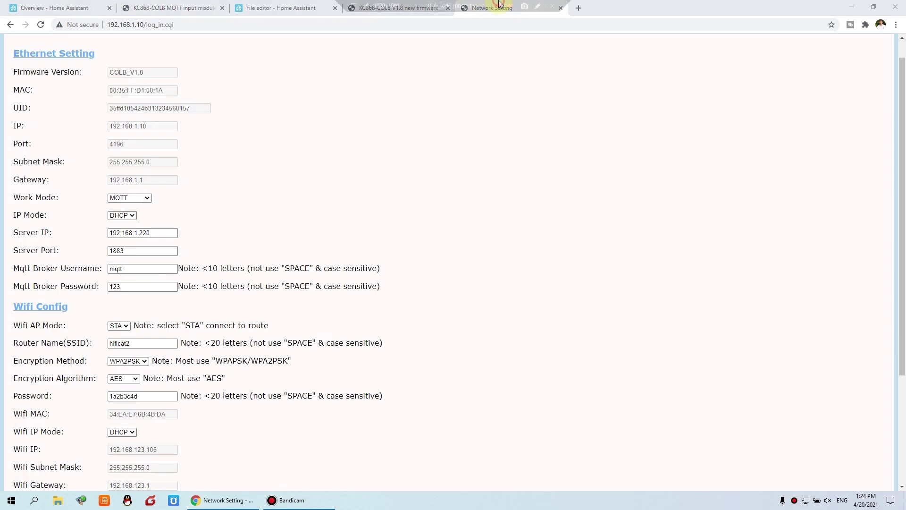
double_click(145, 74)
left_click(156, 74)
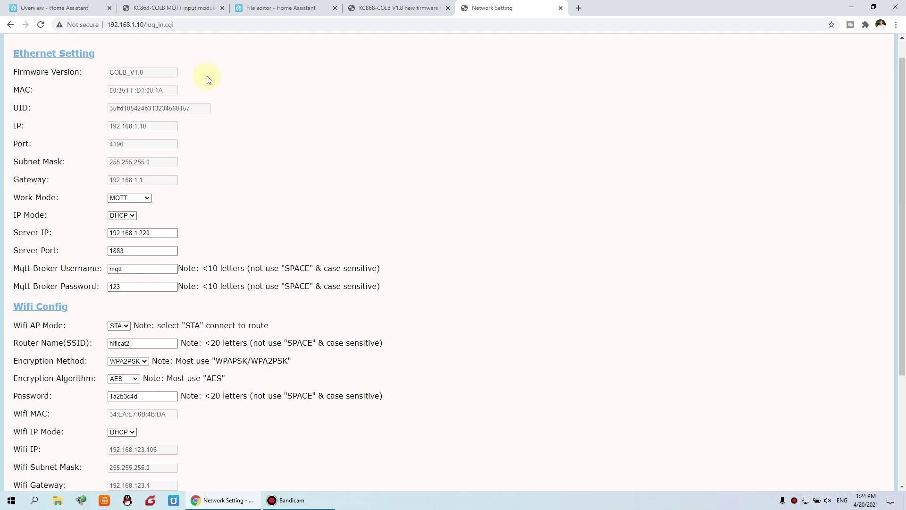
left_click(399, 8)
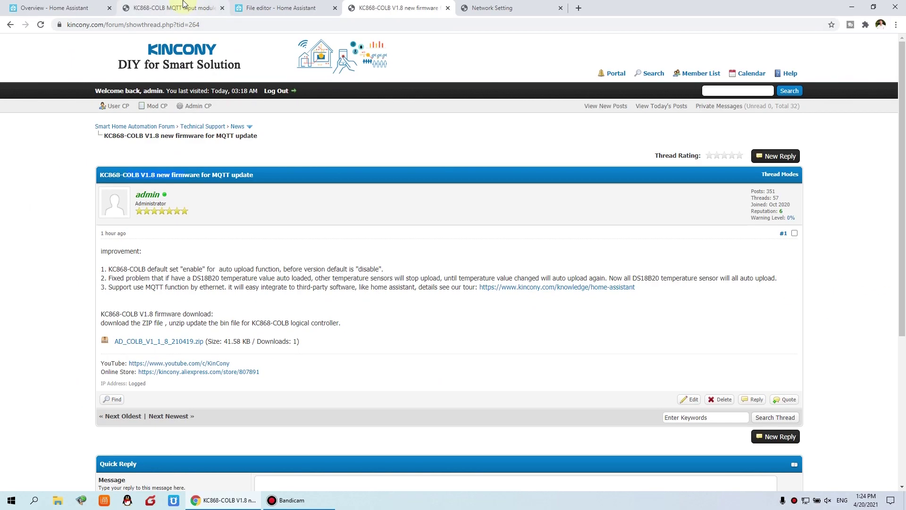
Return to the guide and scroll down to its Ethernet settings screenshot
left_click(184, 4)
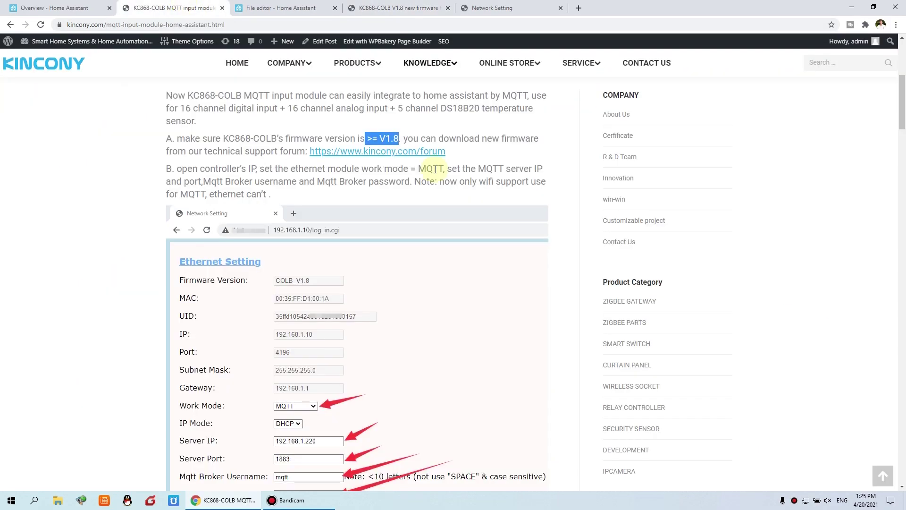
scroll(434, 170, "down", 3)
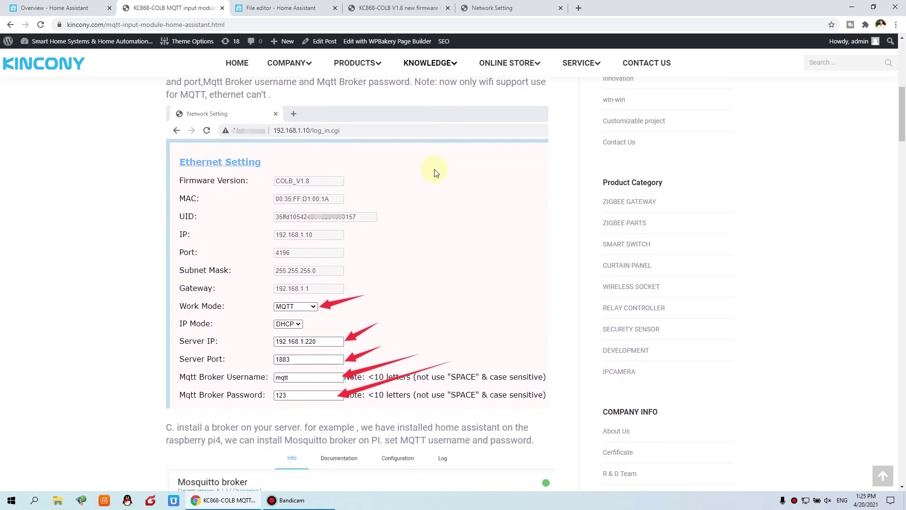
scroll(329, 287, "down", 1)
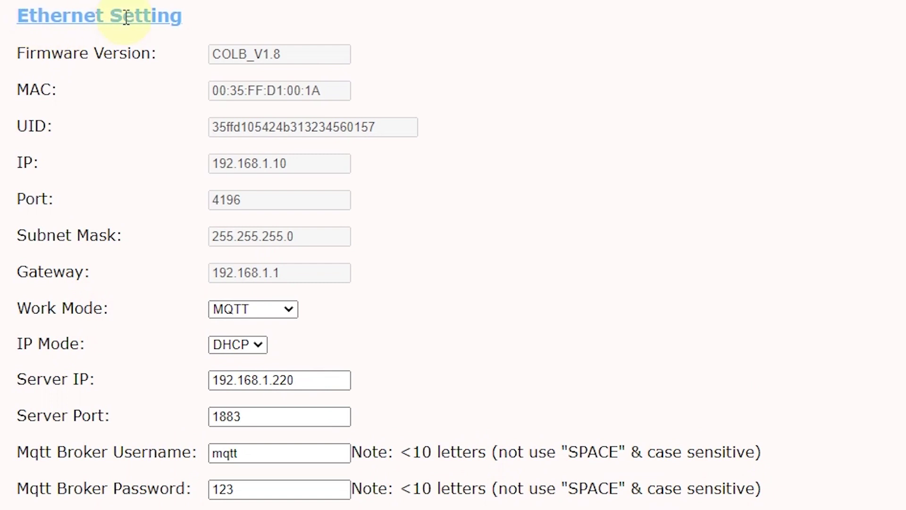
Keep Work Mode as MQTT and check Server IP 192.168.1.220 and port 1883
left_click(277, 311)
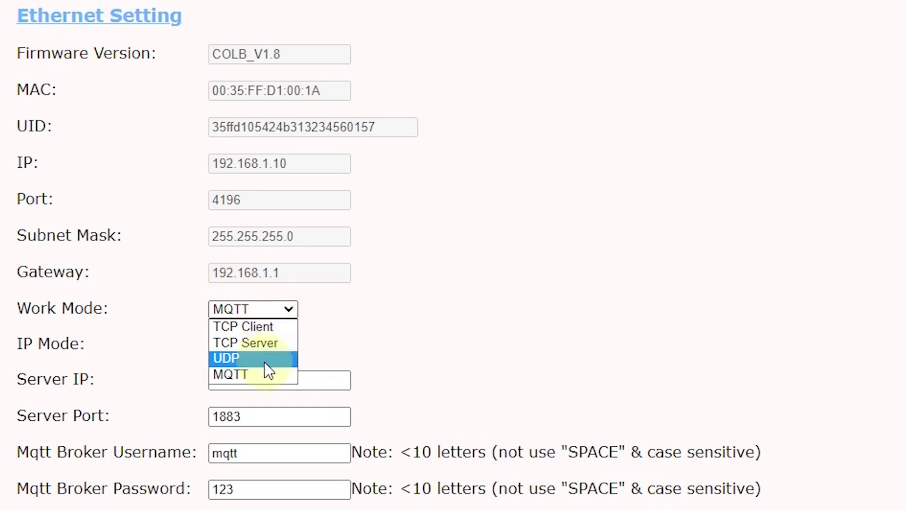
left_click(262, 377)
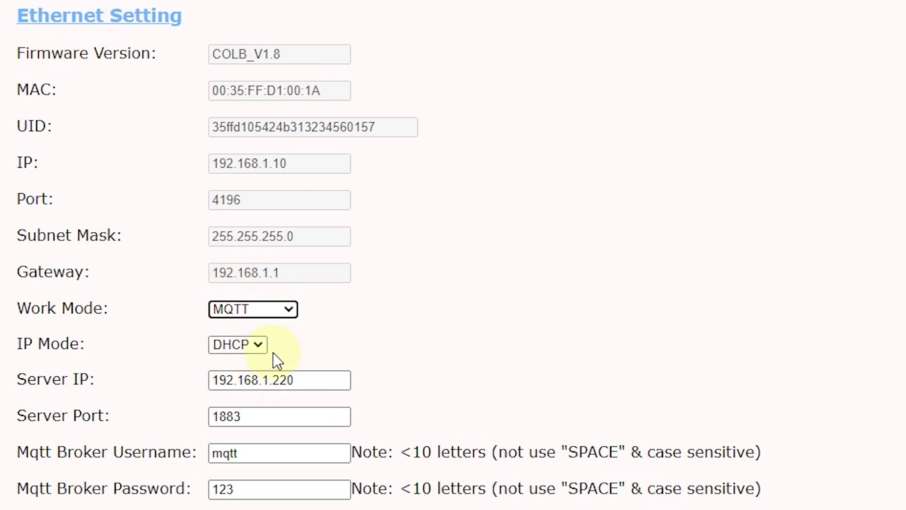
left_click(398, 347)
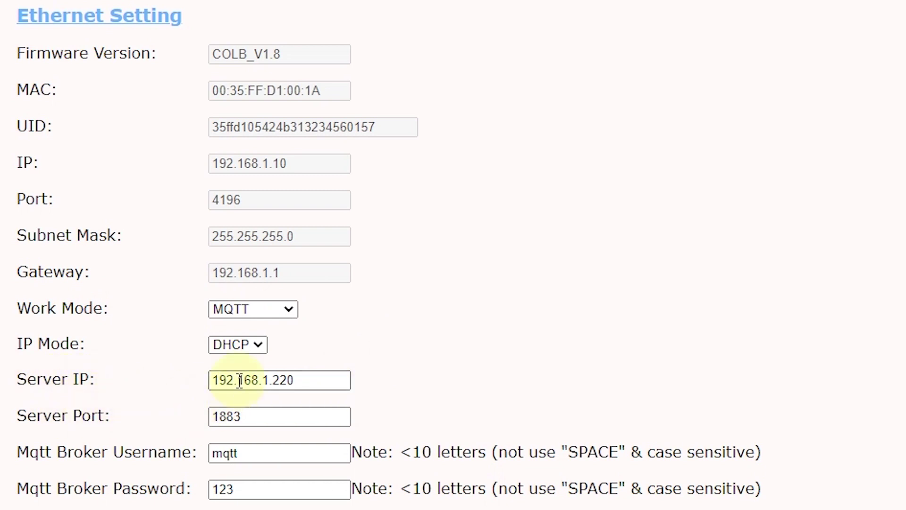
left_click(409, 378)
left_click_drag(331, 380, 182, 377)
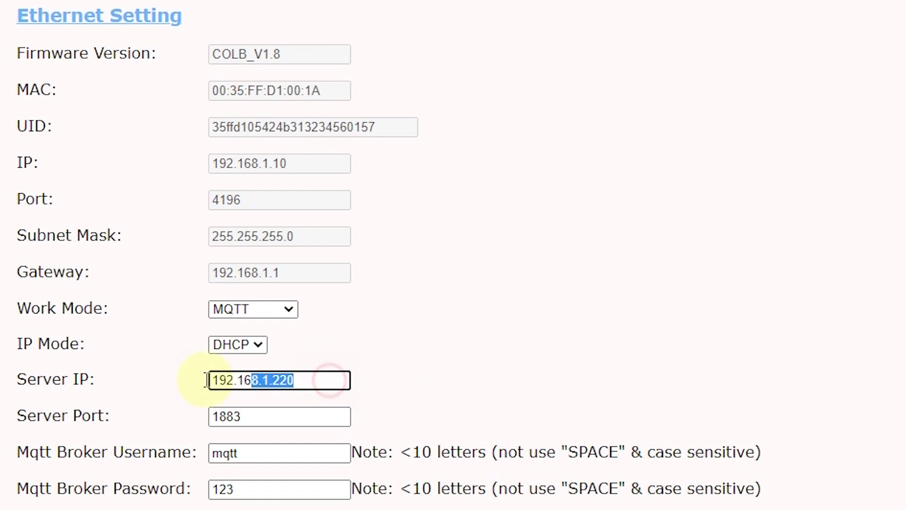
left_click_drag(259, 415, 191, 412)
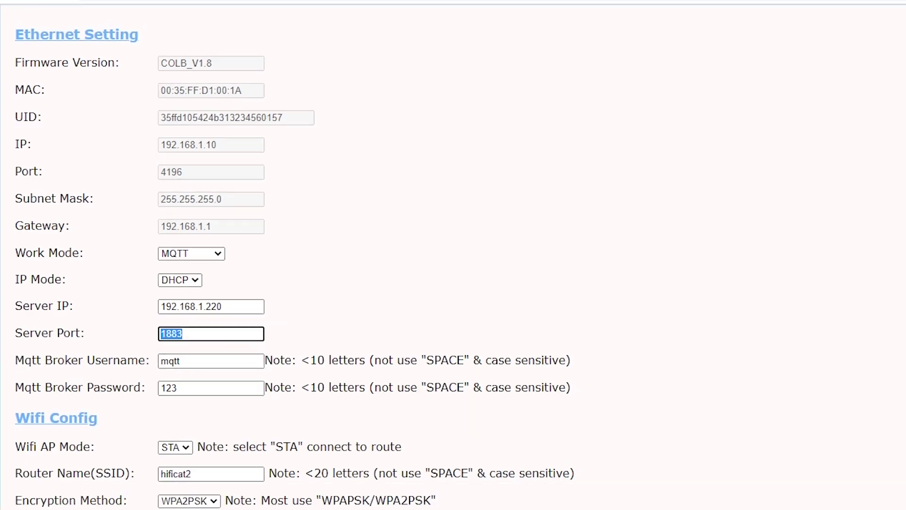
Confirm Home Assistant's address 192.168.1.220 matches the controller's MQTT Server IP
left_click(66, 8)
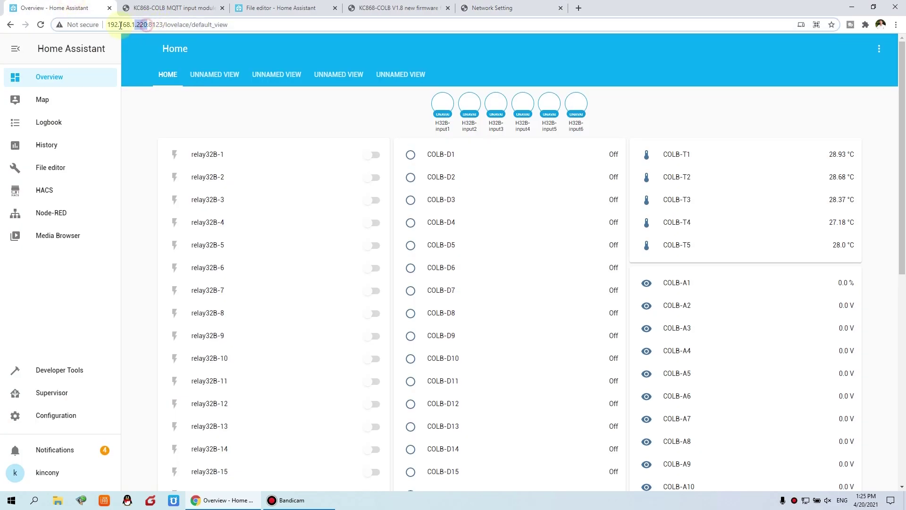
left_click_drag(146, 25, 103, 26)
left_click(392, 8)
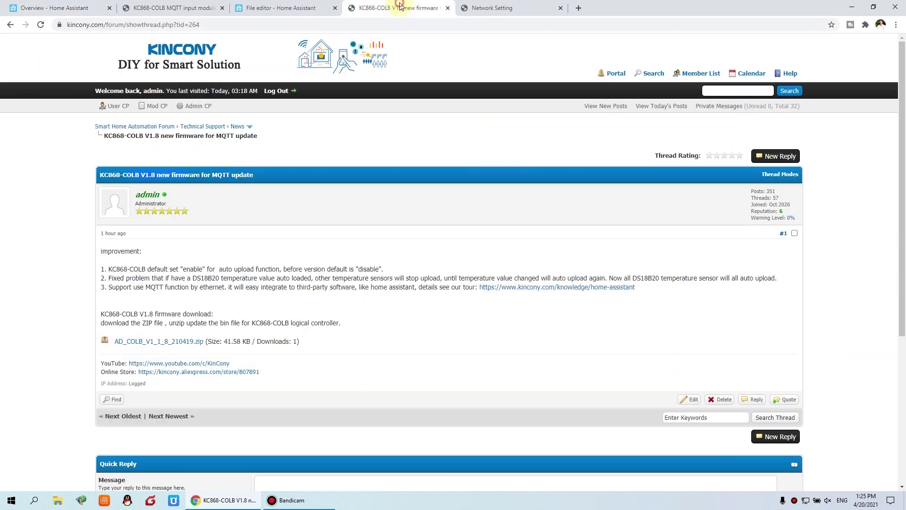
left_click(490, 8)
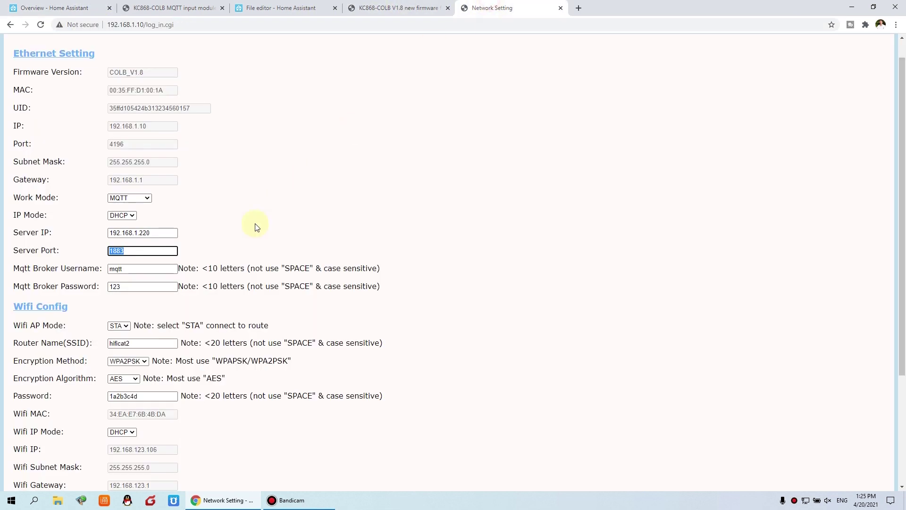
left_click(137, 251)
left_click(66, 8)
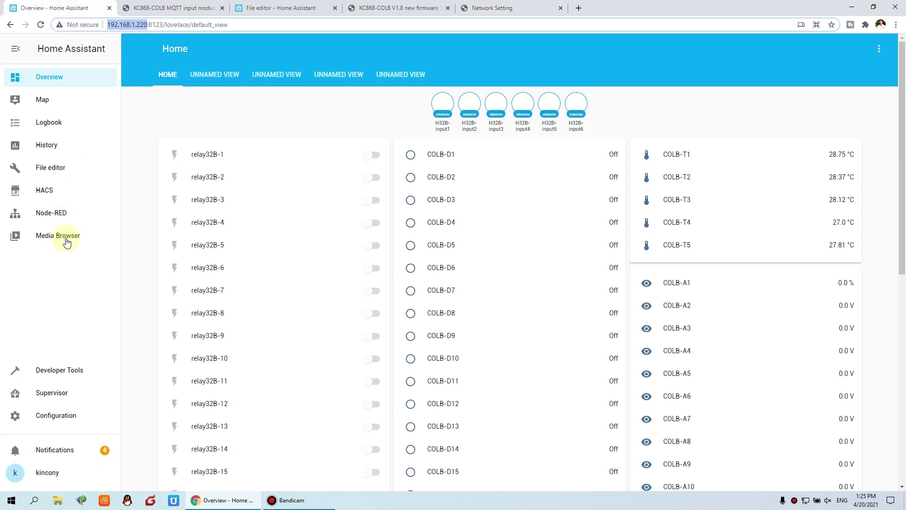
Check the Mosquitto broker's mqtt username and password against the controller's MQTT login fields
left_click(61, 394)
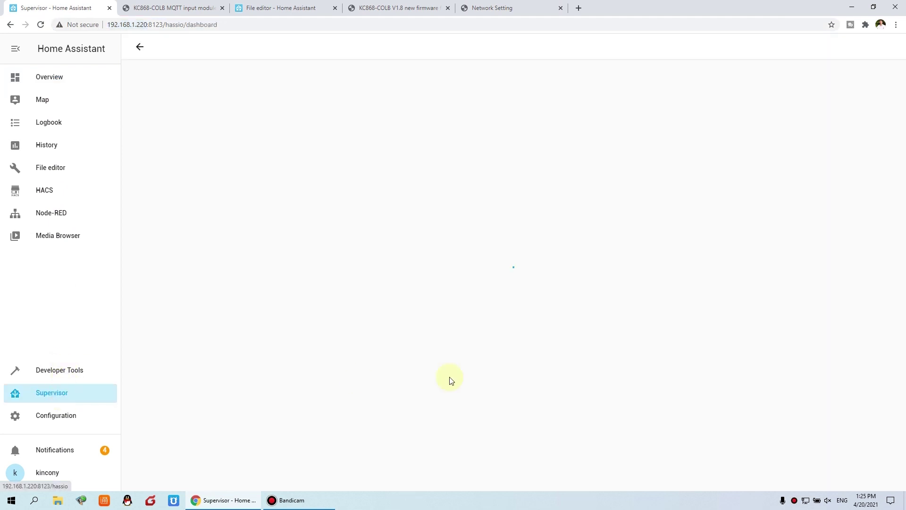
left_click(669, 240)
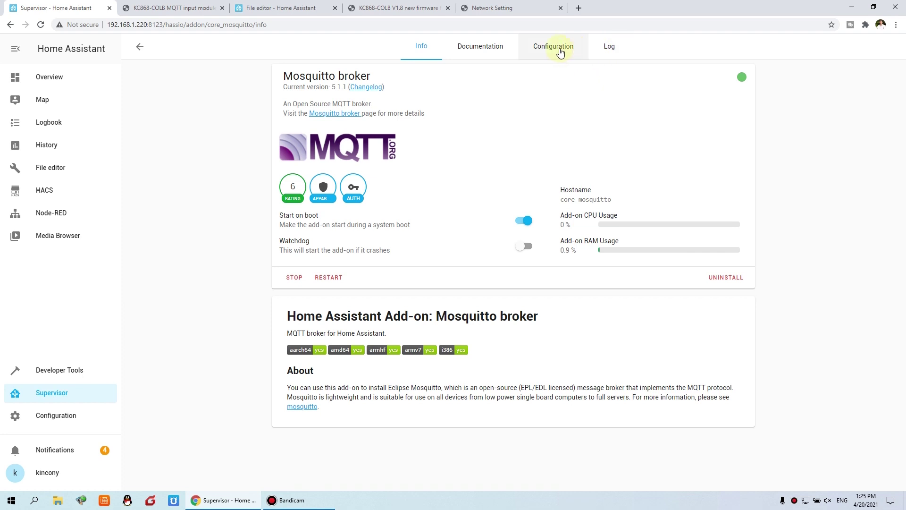
left_click(559, 49)
left_click_drag(361, 138, 309, 137)
left_click_drag(365, 146, 286, 148)
left_click(364, 147)
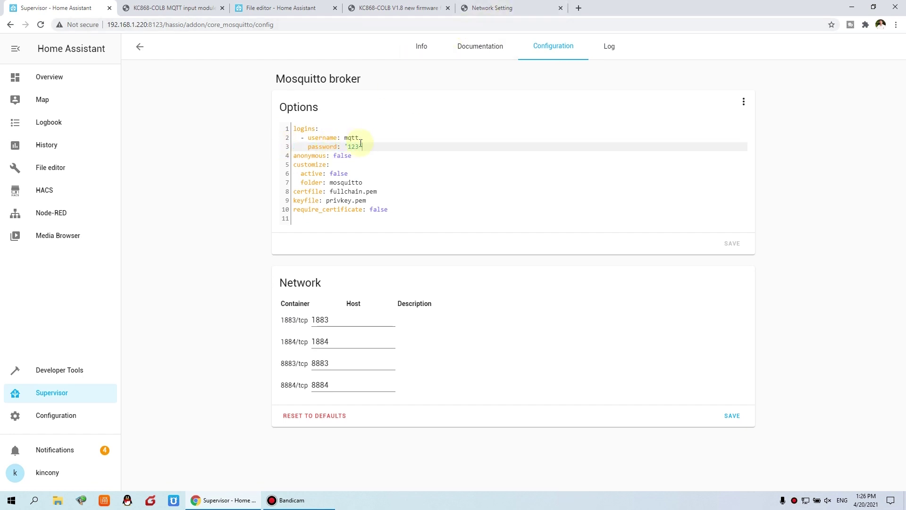
left_click(486, 8)
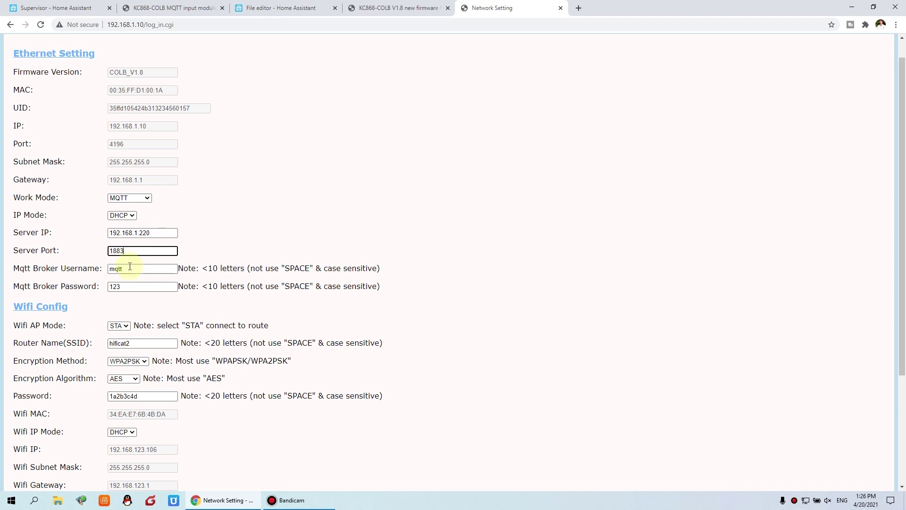
Find the tutorial's step on editing /config/configuration.yaml, then go back to the Mosquitto configuration
left_click(194, 10)
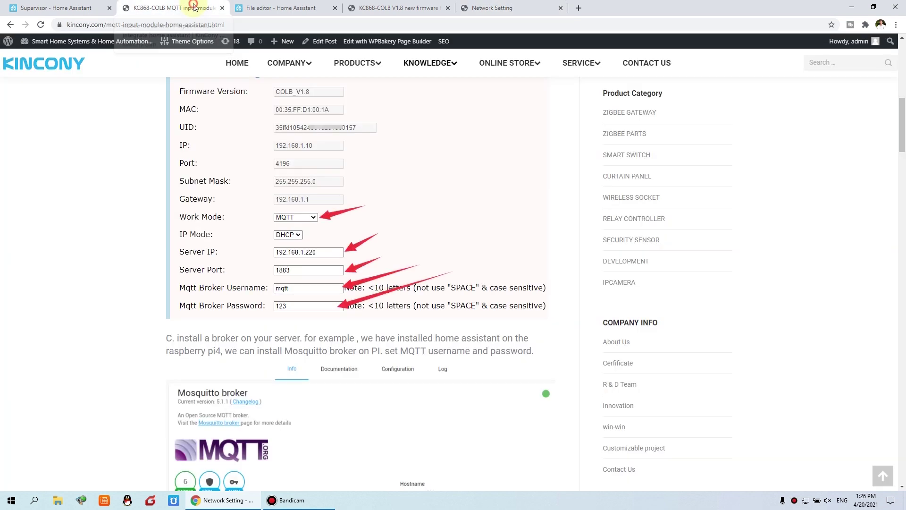
scroll(334, 248, "down", 8)
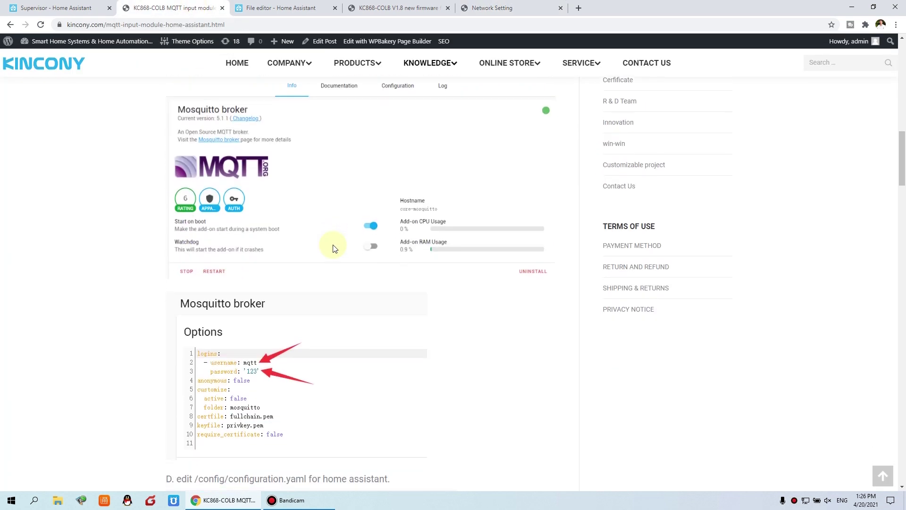
scroll(263, 289, "down", 6)
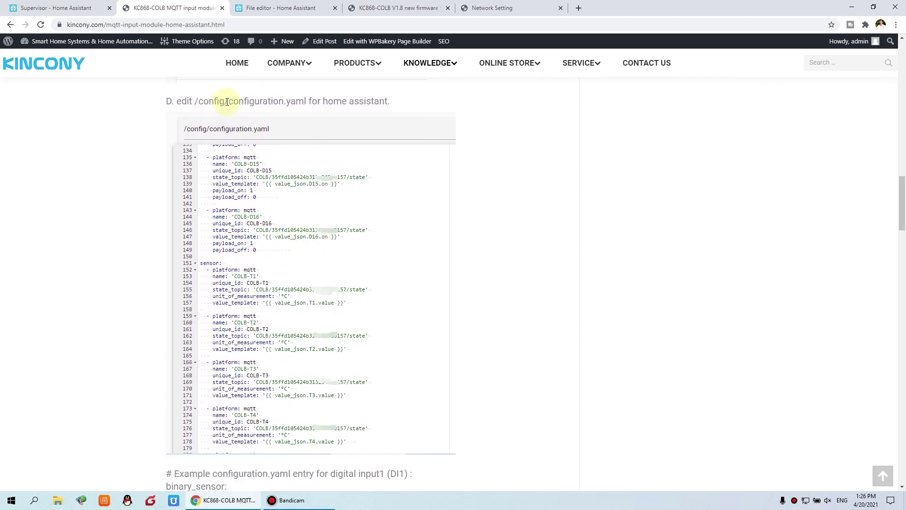
left_click_drag(225, 101, 303, 101)
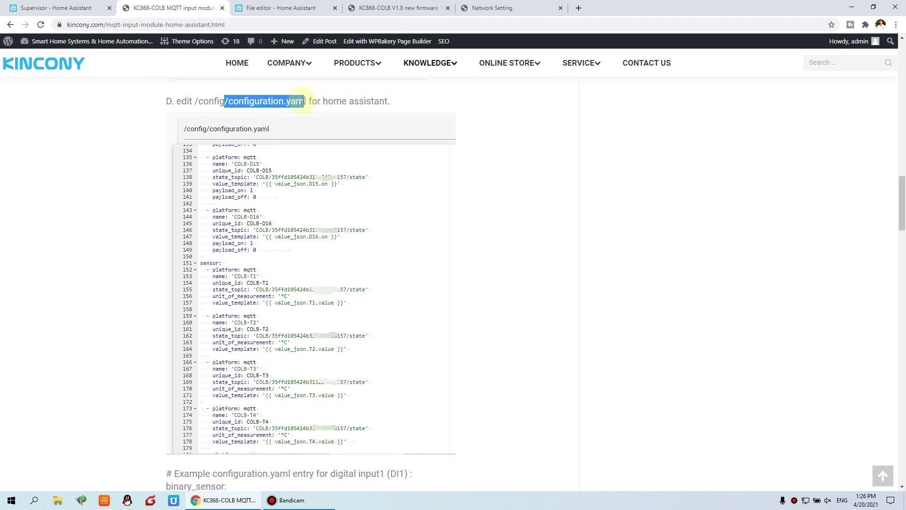
scroll(344, 174, "up", 1)
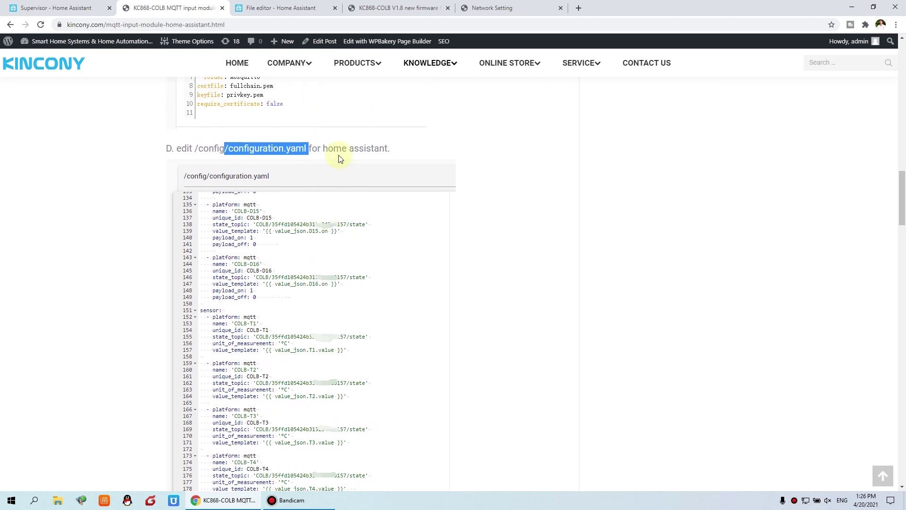
left_click(83, 6)
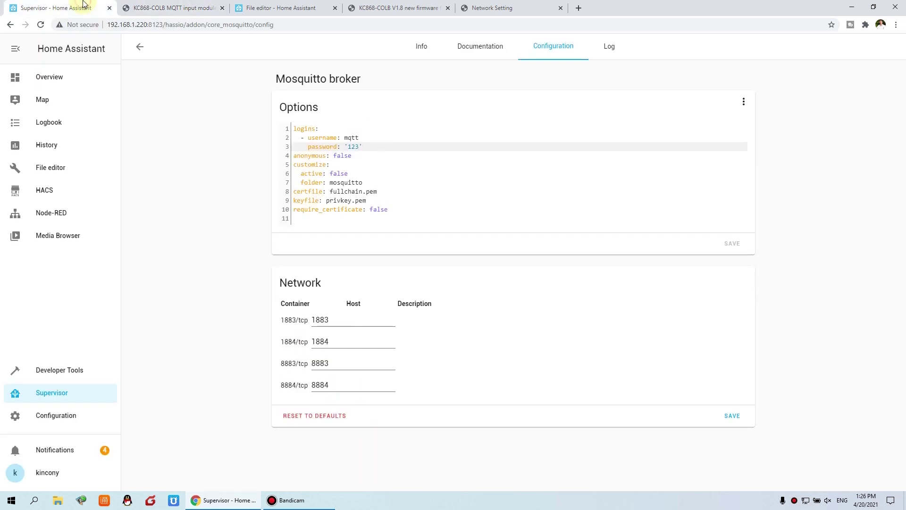
Open configuration.yaml in File editor and review the COLB-D1 and COLB-D2 unique ids and state topic
left_click(60, 171)
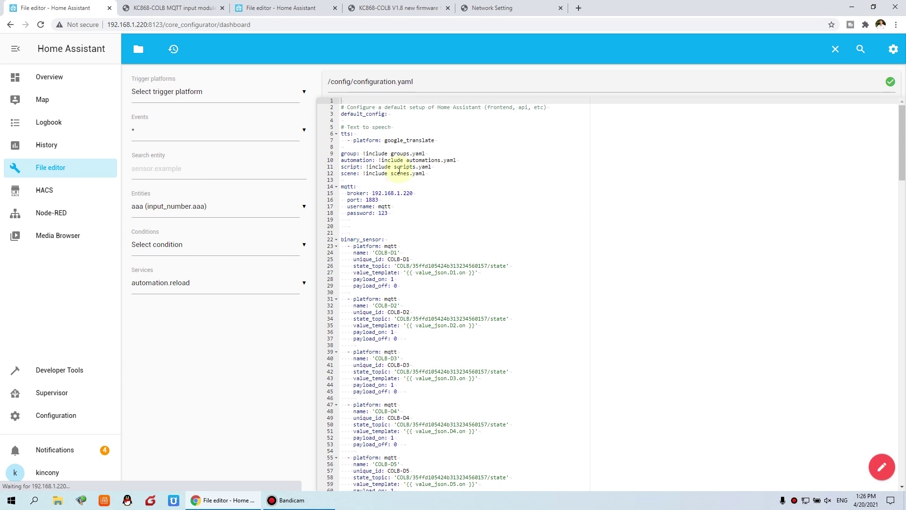
scroll(411, 245, "down", 1)
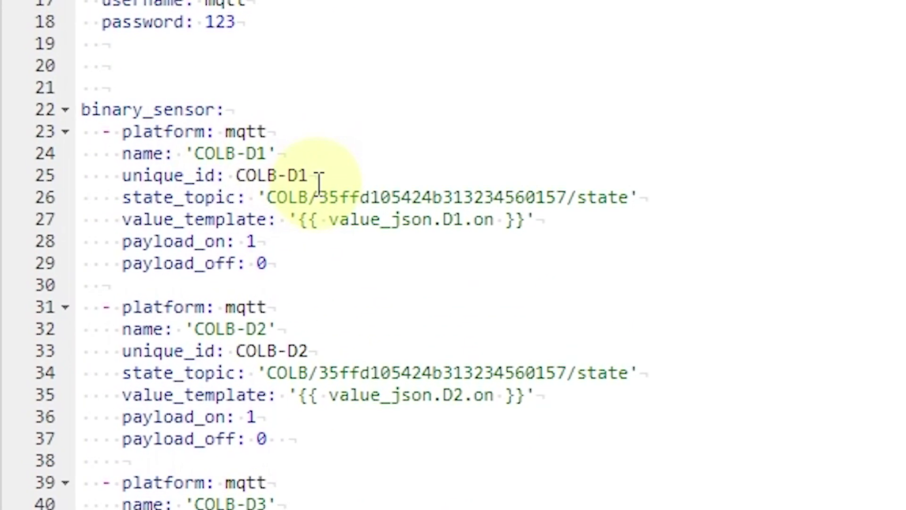
left_click_drag(410, 232, 390, 231)
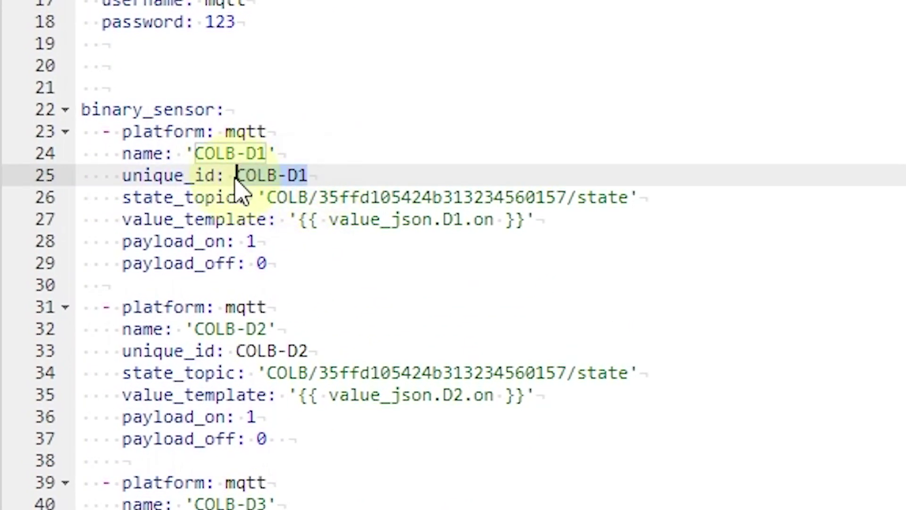
left_click_drag(309, 351, 236, 349)
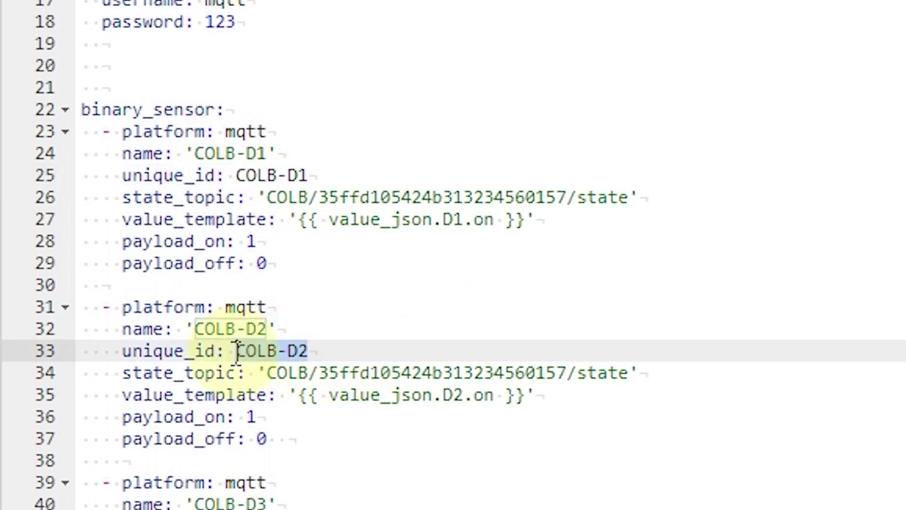
left_click(259, 200)
left_click_drag(113, 198, 638, 204)
left_click(503, 263)
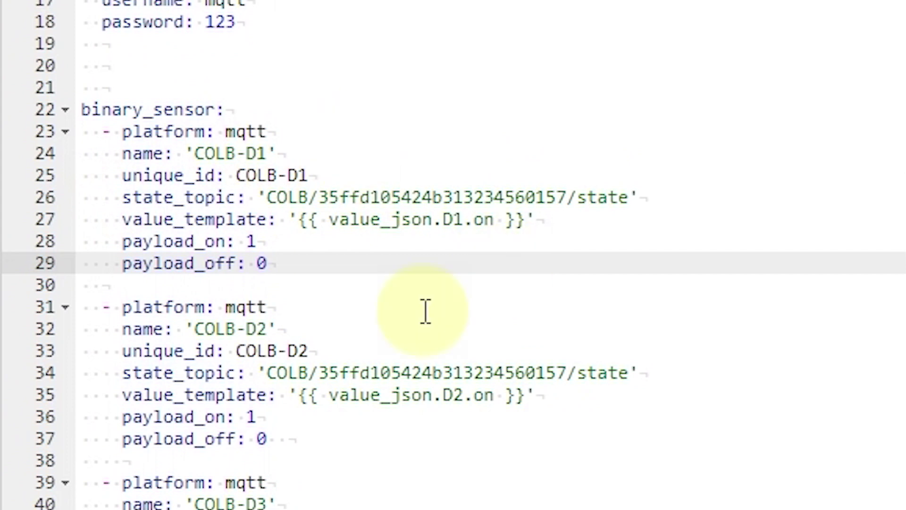
Scroll down to the analog sensors and note the float*20 scaling in COLB-A1's value template
scroll(439, 447, "down", 20)
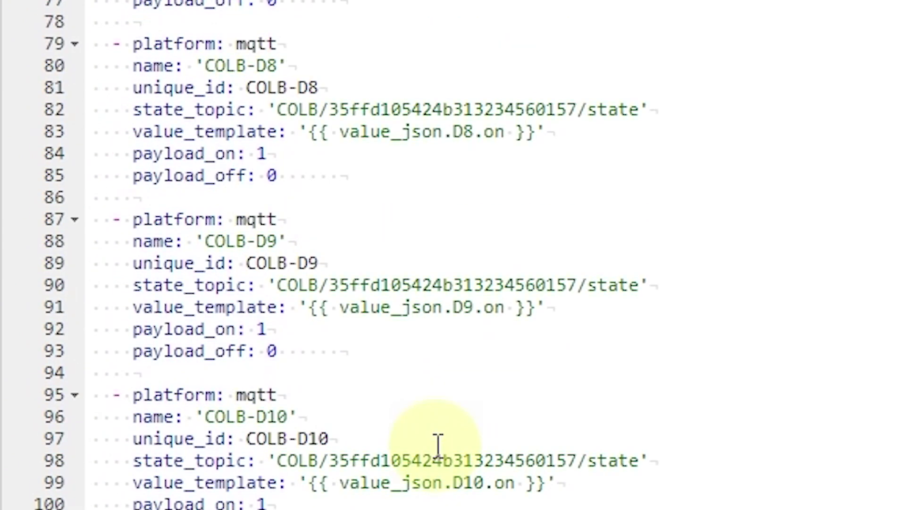
scroll(437, 447, "down", 4)
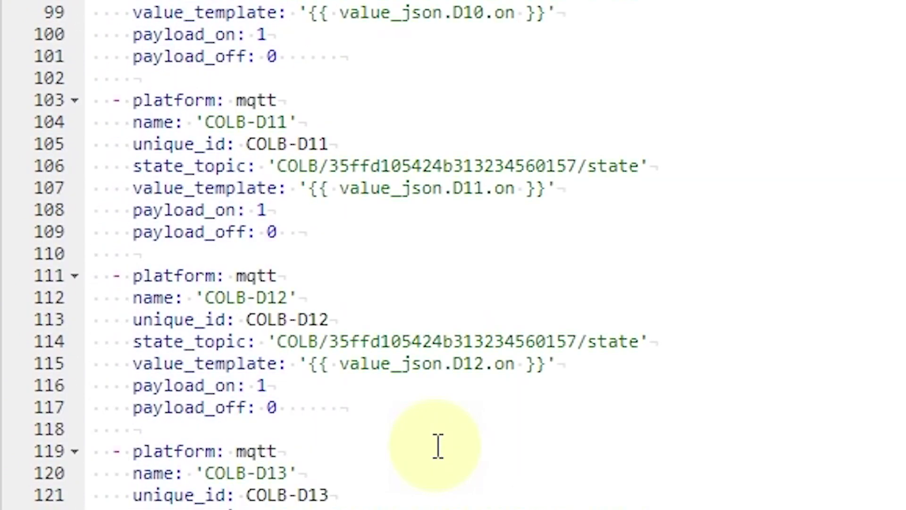
scroll(437, 447, "down", 11)
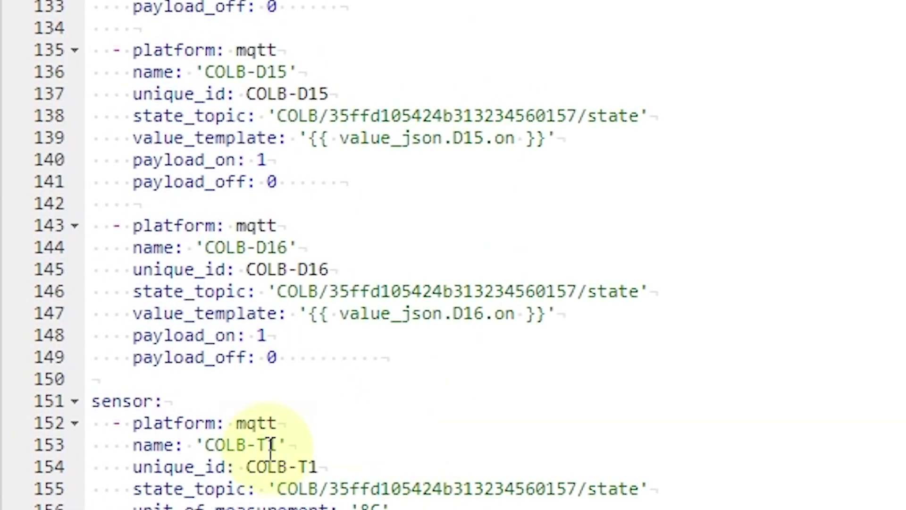
scroll(271, 448, "down", 4)
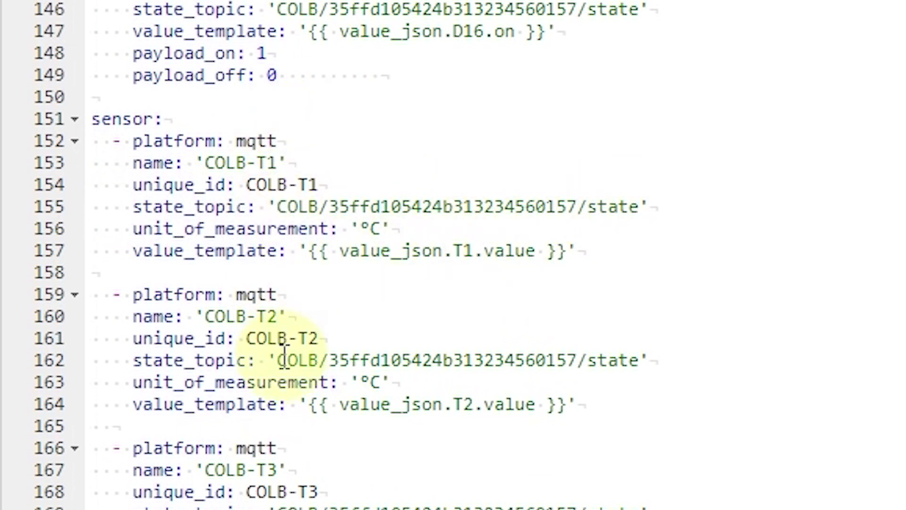
scroll(330, 255, "down", 9)
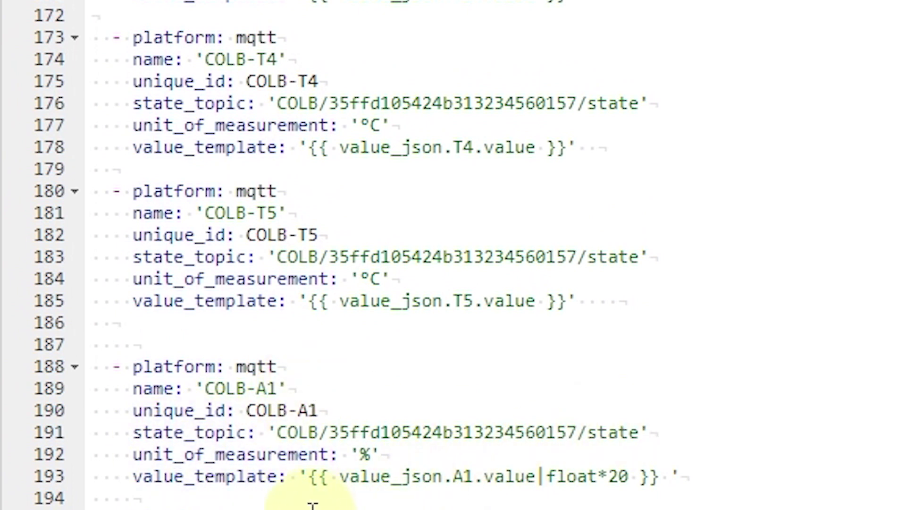
scroll(311, 500, "down", 1)
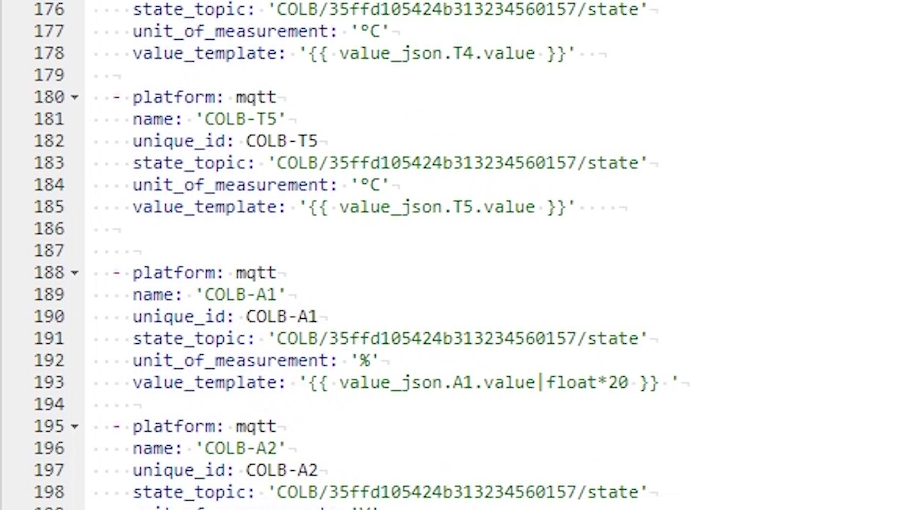
scroll(359, 254, "down", 3)
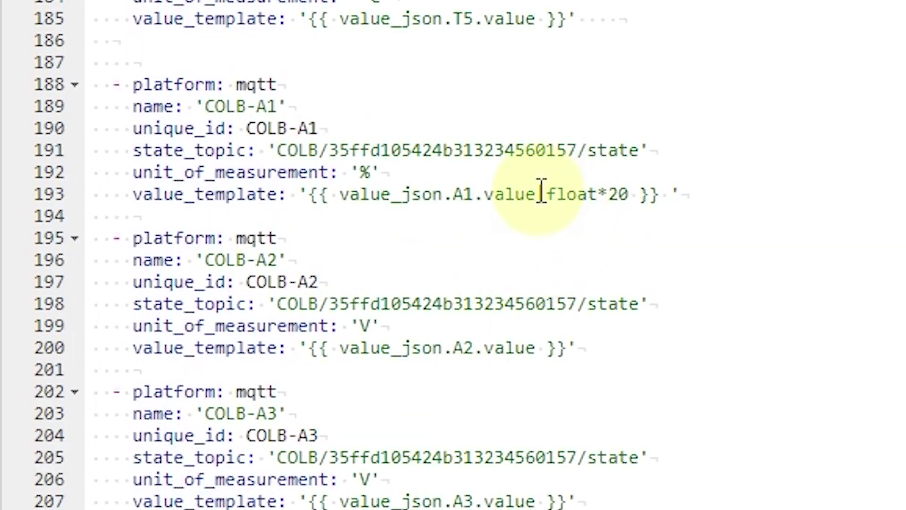
left_click_drag(542, 191, 634, 195)
left_click(633, 194)
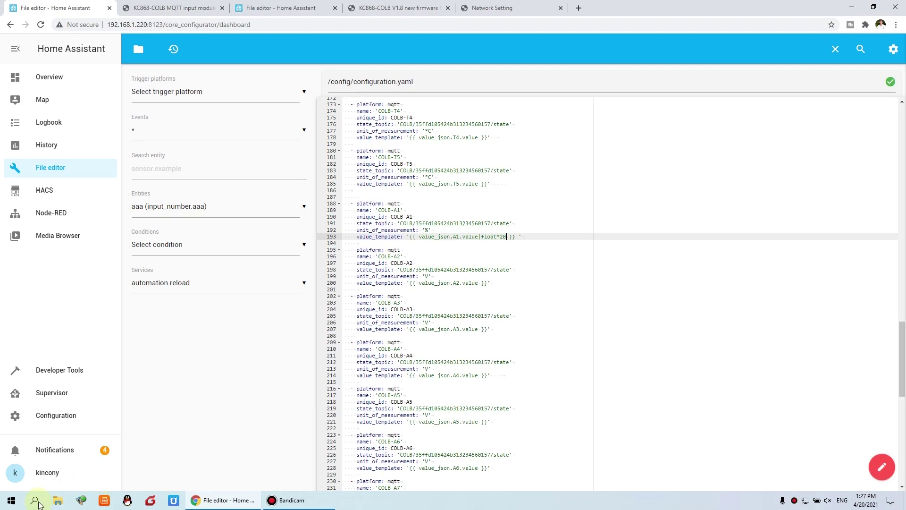
left_click(35, 501)
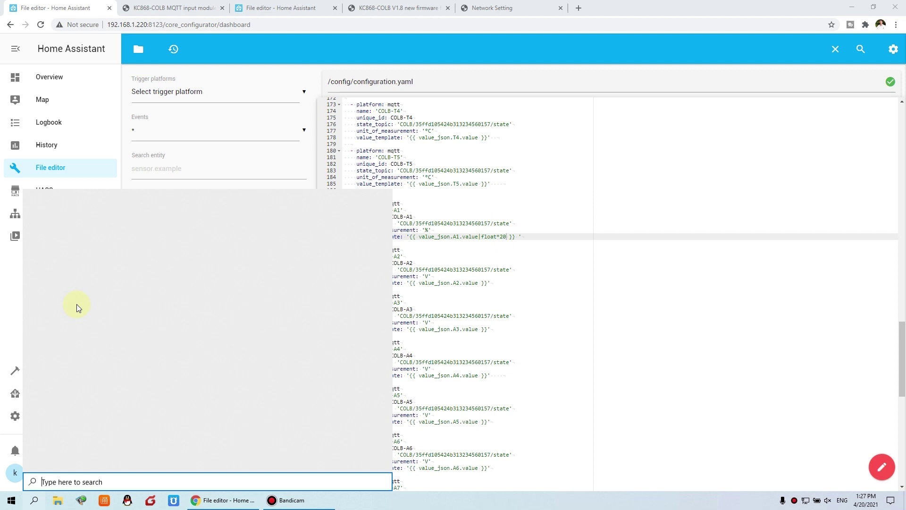
Write a Notepad note beside the configuration reading '0-5v 0-100%' and 'value*20'
left_click(80, 265)
left_click_drag(416, 190, 725, 232)
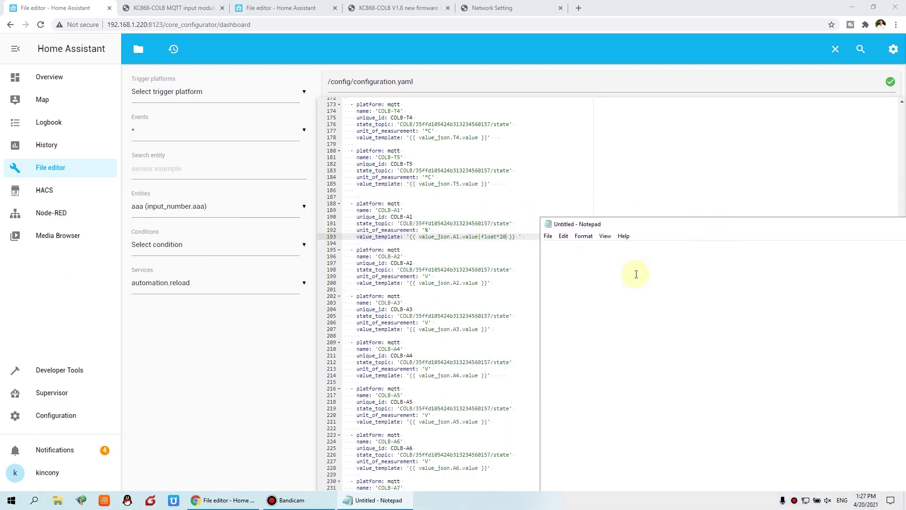
type("0-5v  0-100%")
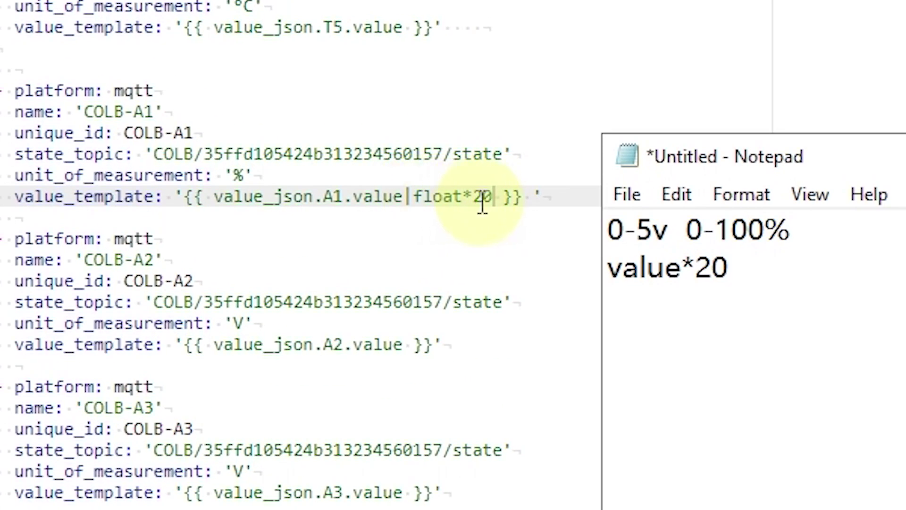
left_click_drag(750, 270, 584, 273)
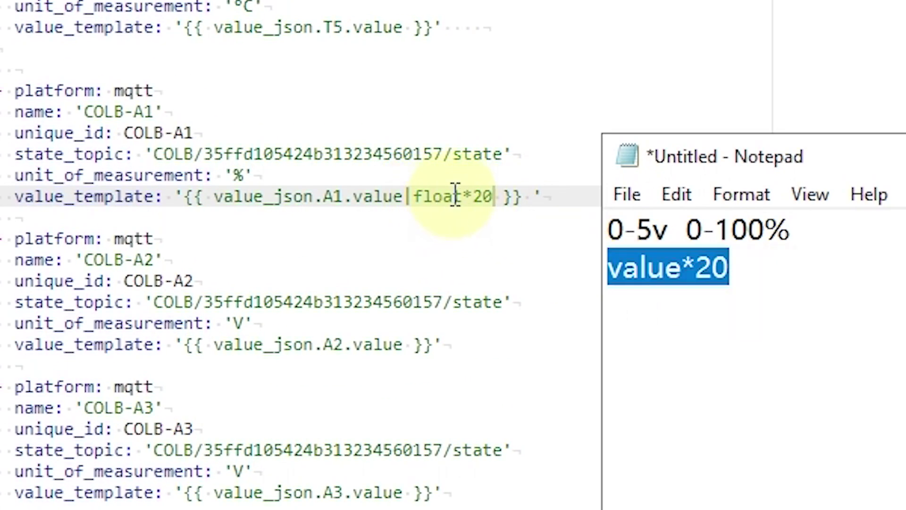
left_click(469, 188)
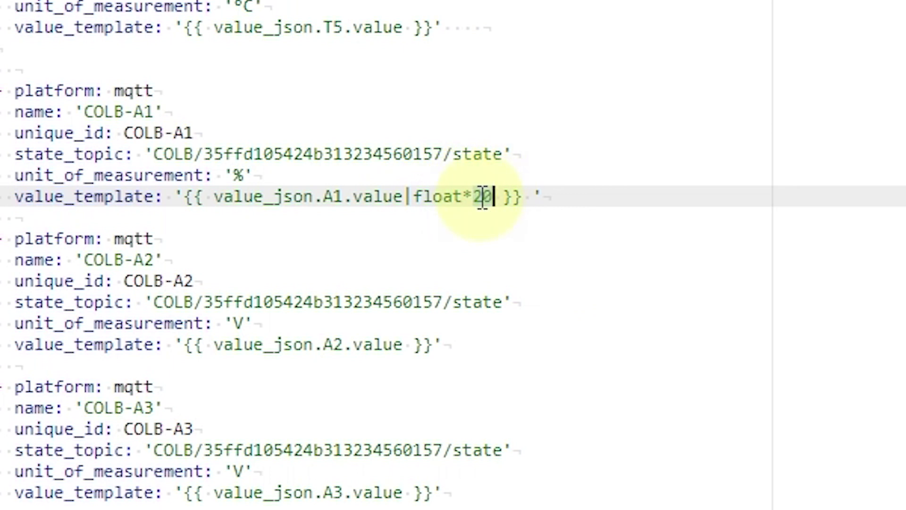
Confirm COLB-A1 uses unit '%' with a float*20 value template, while COLB-A2 stays in 'V'
left_click_drag(489, 191, 462, 198)
left_click(463, 196)
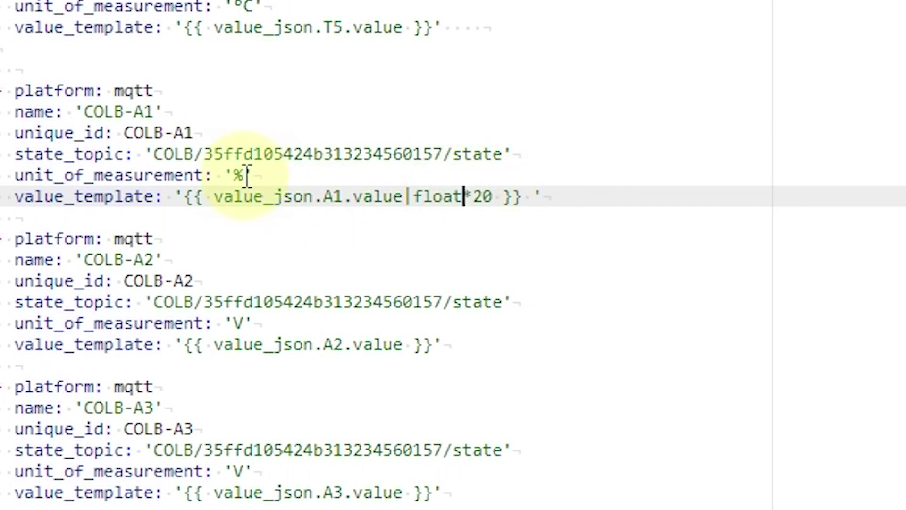
double_click(236, 325)
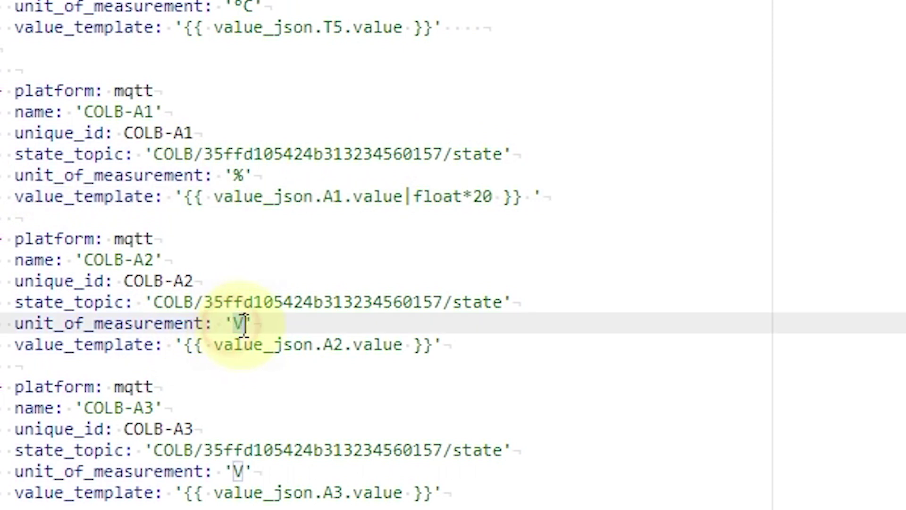
left_click(244, 176)
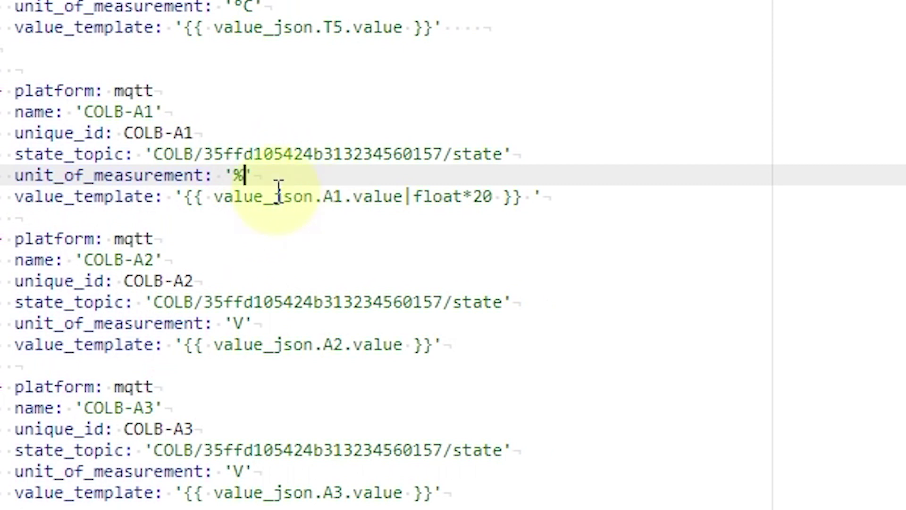
double_click(237, 175)
left_click(251, 177)
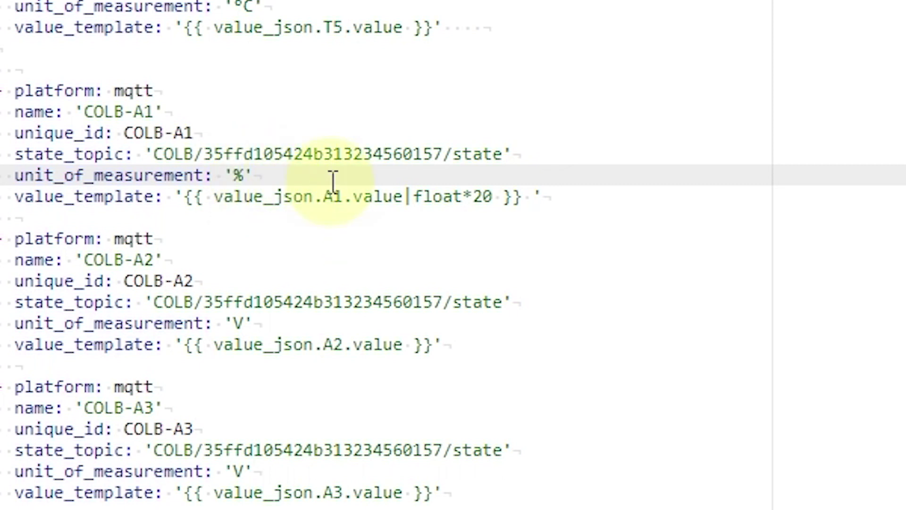
scroll(332, 182, "down", 3)
scroll(320, 203, "up", 4)
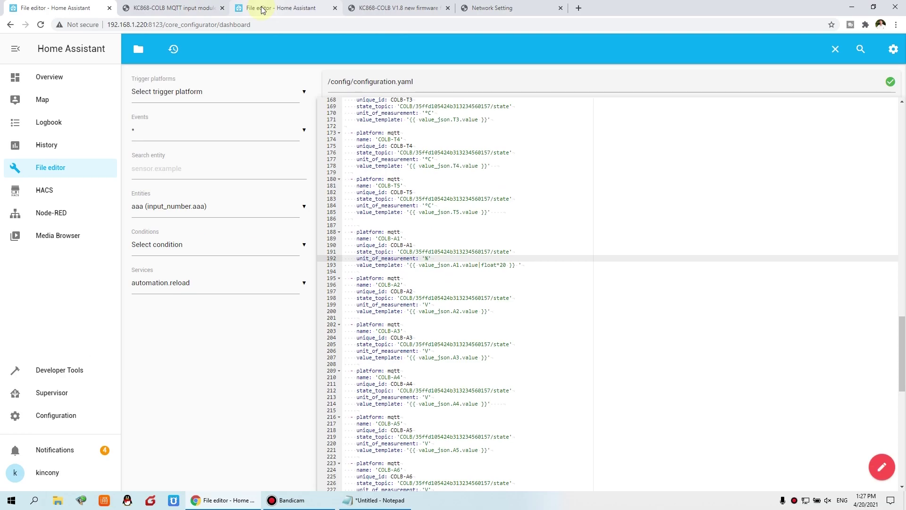
Scroll through the KC868-COLB MQTT article's examples, briefly checking configuration.yaml
left_click(182, 8)
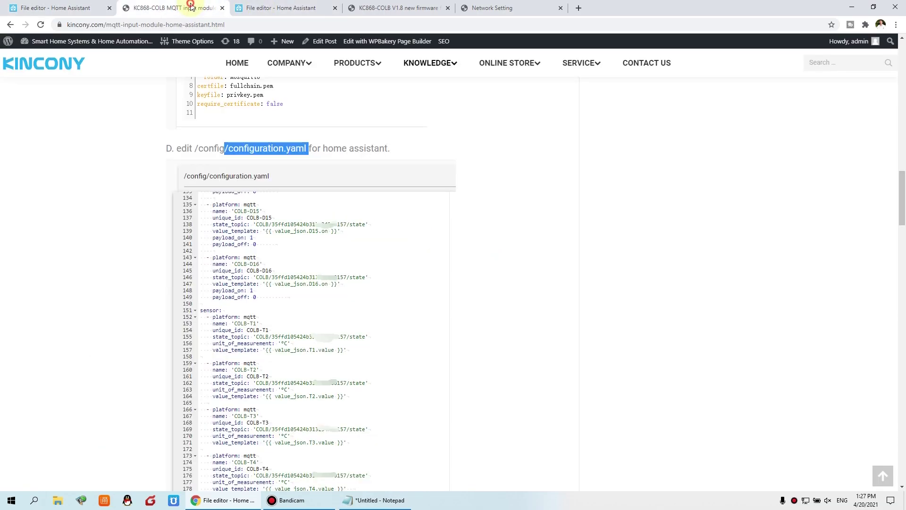
scroll(347, 231, "down", 1)
scroll(347, 231, "down", 8)
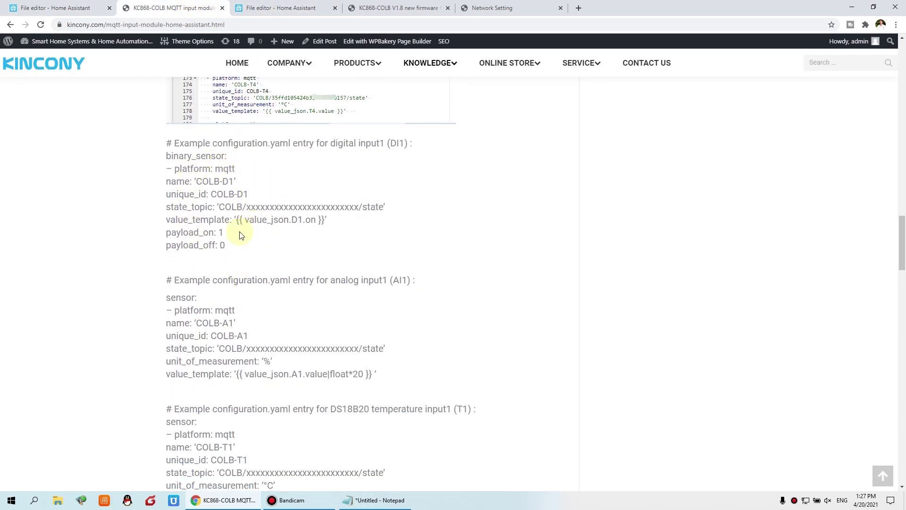
scroll(202, 220, "down", 1)
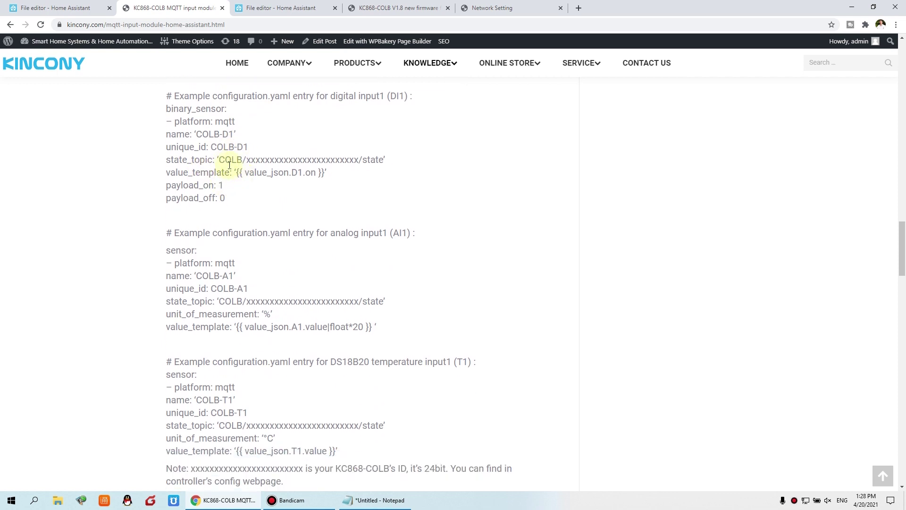
scroll(250, 212, "down", 1)
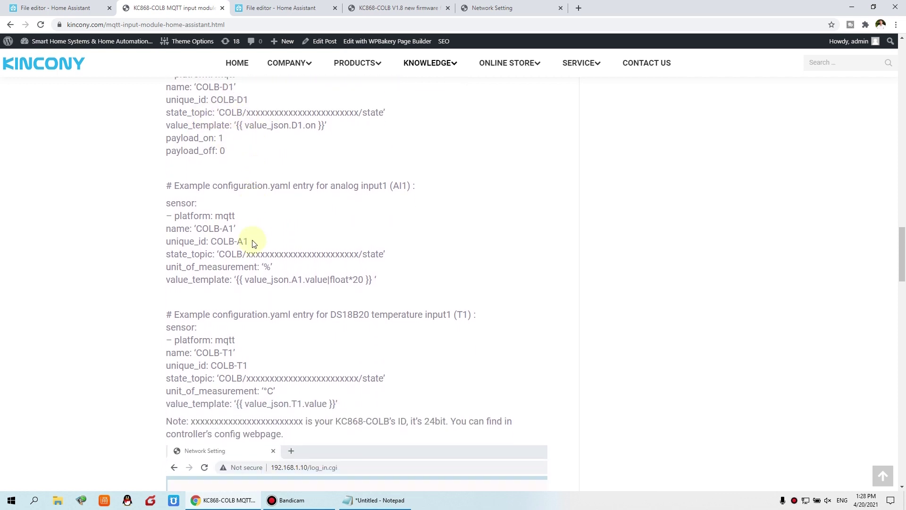
scroll(255, 248, "down", 2)
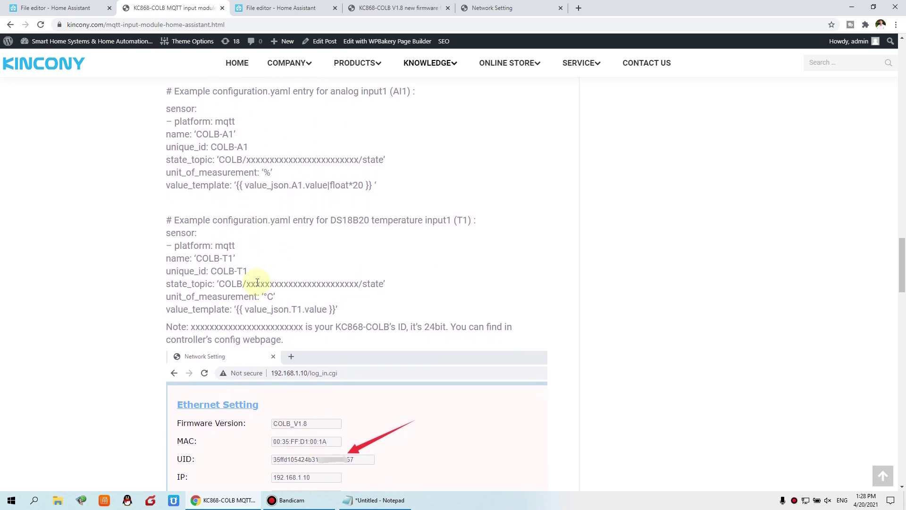
scroll(257, 273, "down", 2)
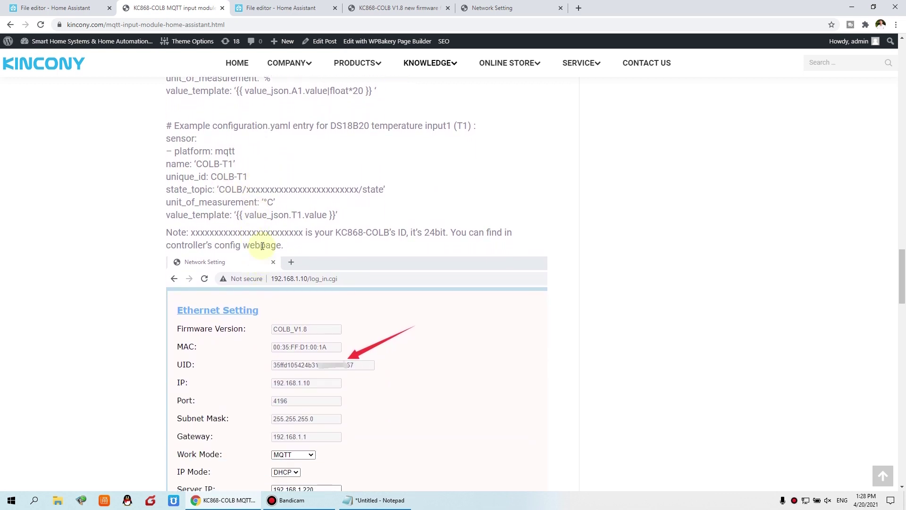
scroll(263, 246, "down", 7)
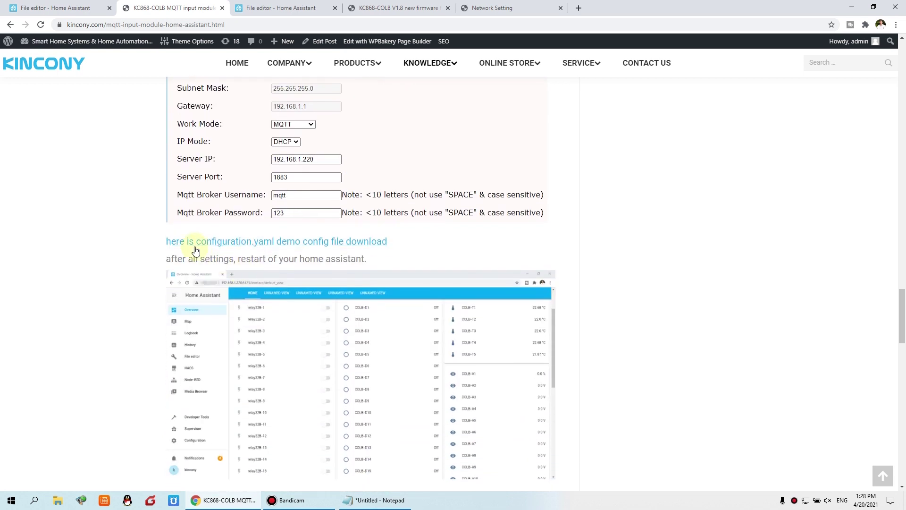
left_click(278, 8)
scroll(470, 243, "down", 3)
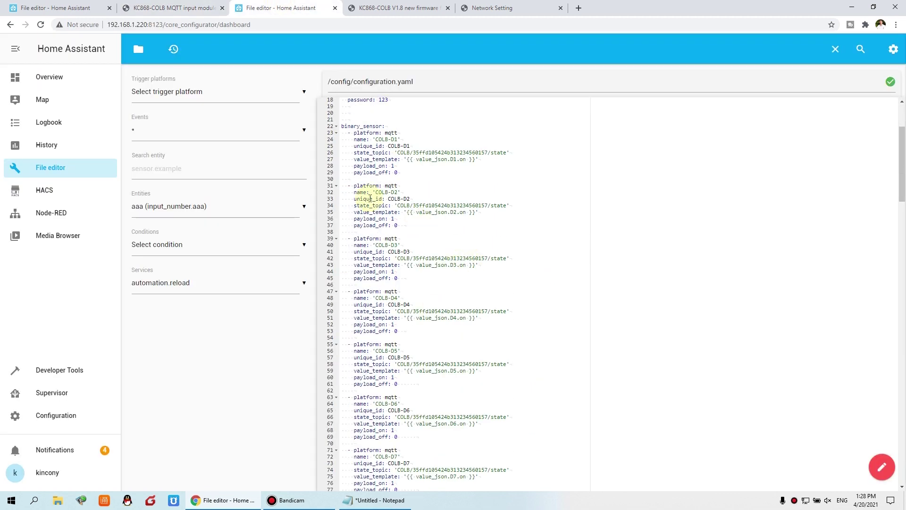
left_click(179, 8)
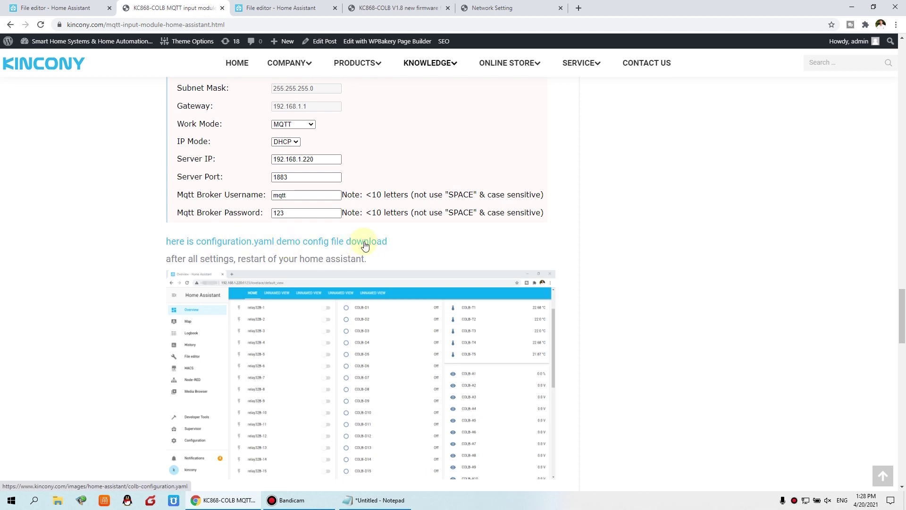
Read the article's MQTT command payloads and check the dashboard shows COLB-A1 as 0.0 %
scroll(319, 213, "down", 1)
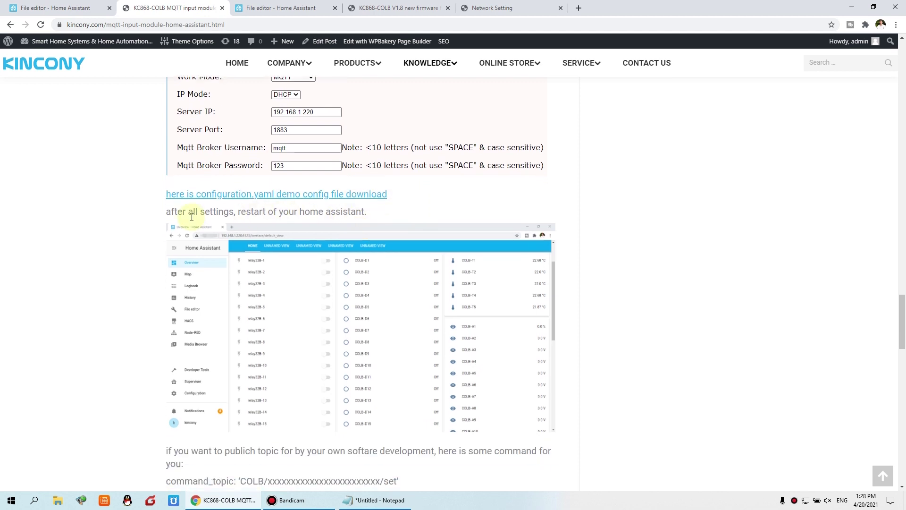
scroll(333, 216, "down", 2)
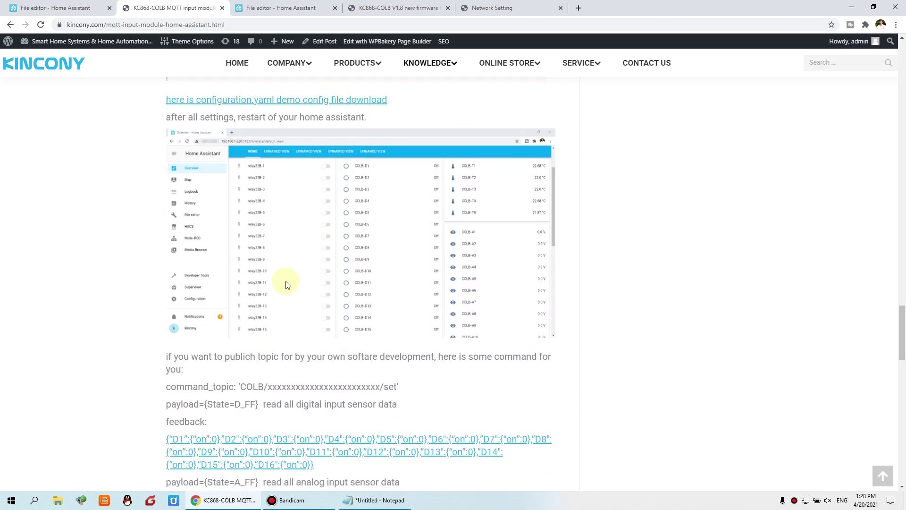
scroll(287, 282, "down", 1)
key("ctrl+shift+Tab")
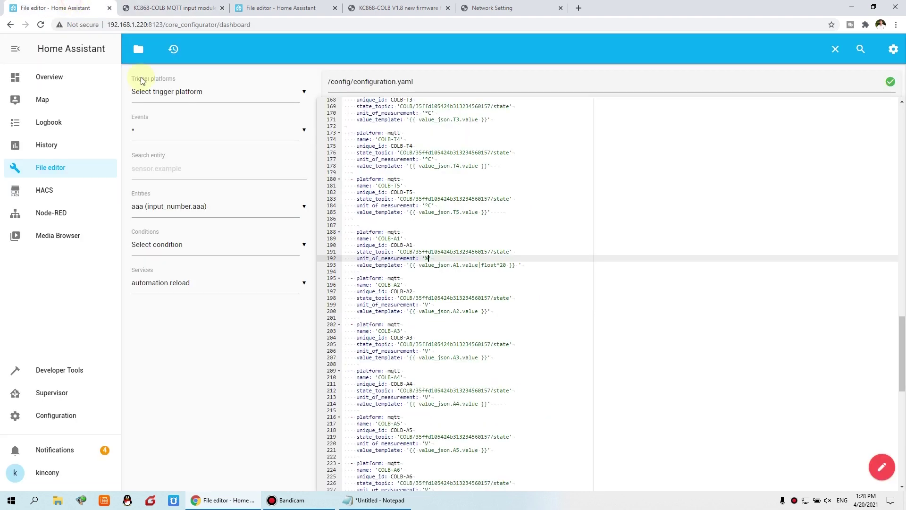
left_click(46, 77)
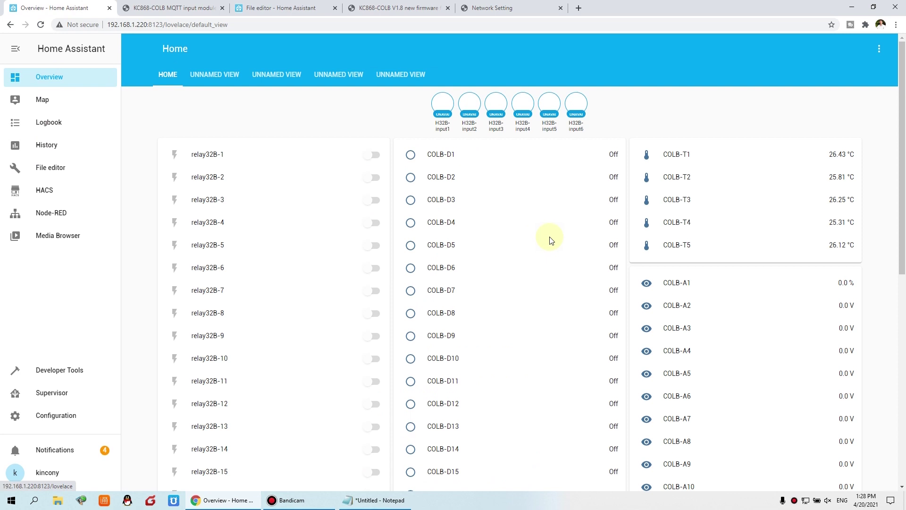
scroll(551, 240, "down", 5)
scroll(551, 240, "up", 4)
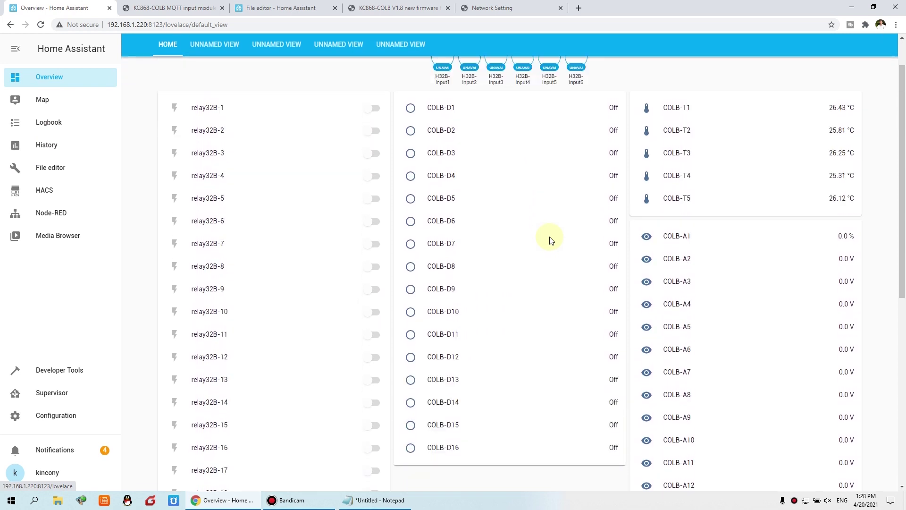
scroll(551, 240, "up", 1)
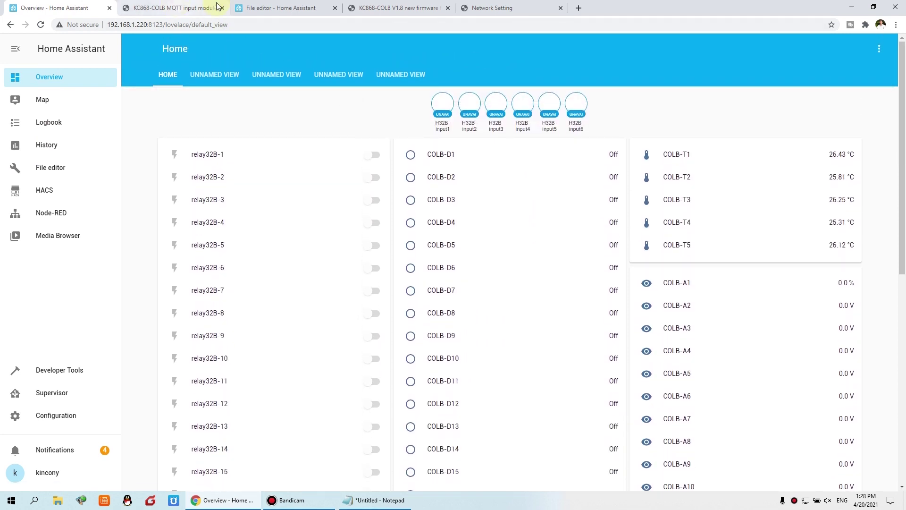
left_click(178, 8)
scroll(253, 327, "down", 4)
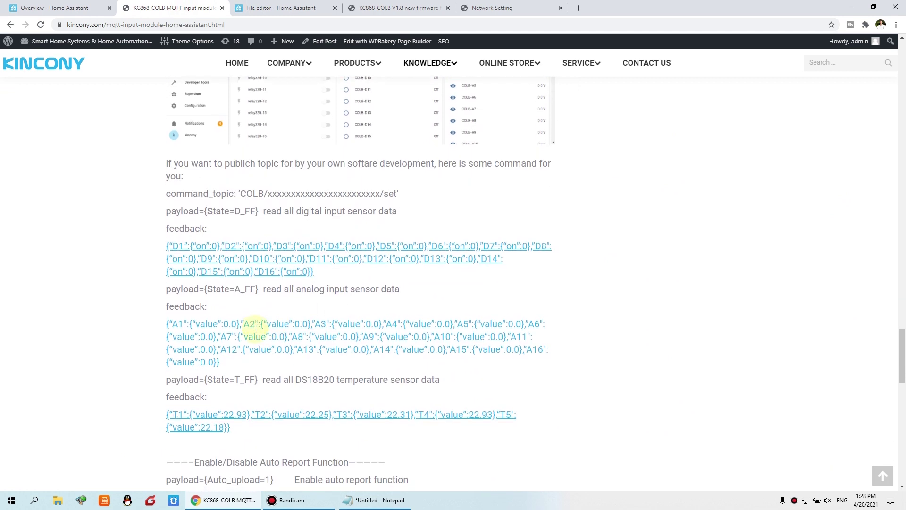
scroll(184, 348, "up", 1)
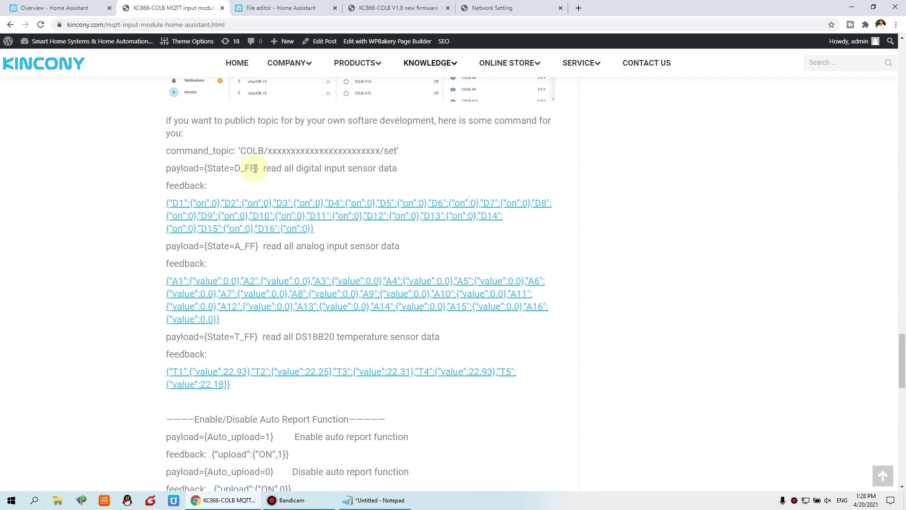
double_click(242, 246)
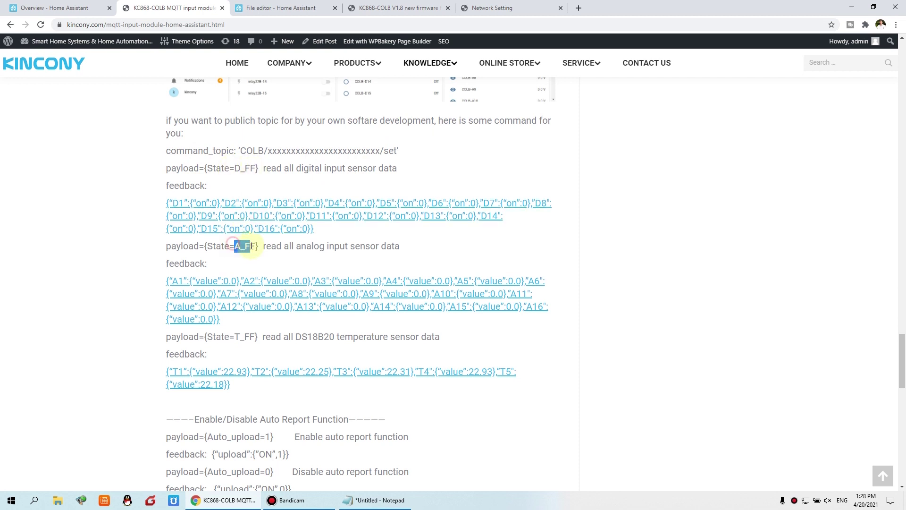
left_click(228, 336)
scroll(254, 333, "down", 3)
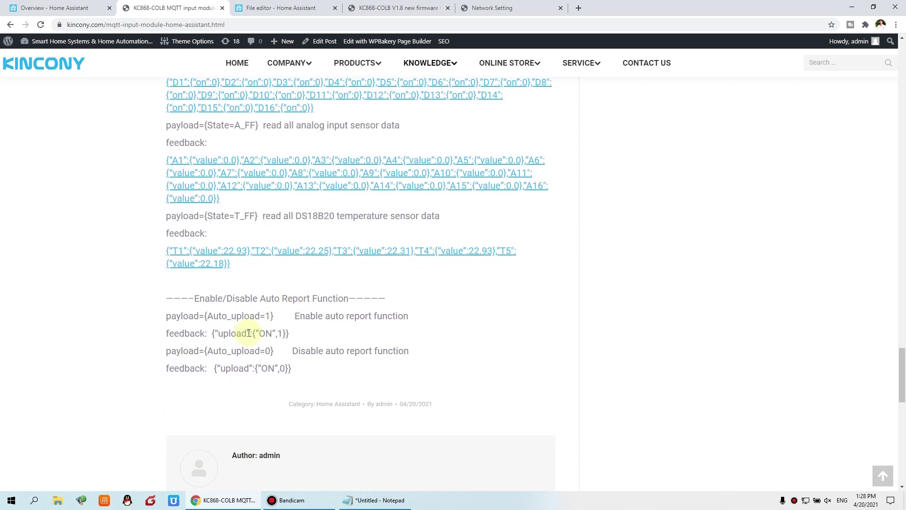
left_click_drag(167, 297, 279, 295)
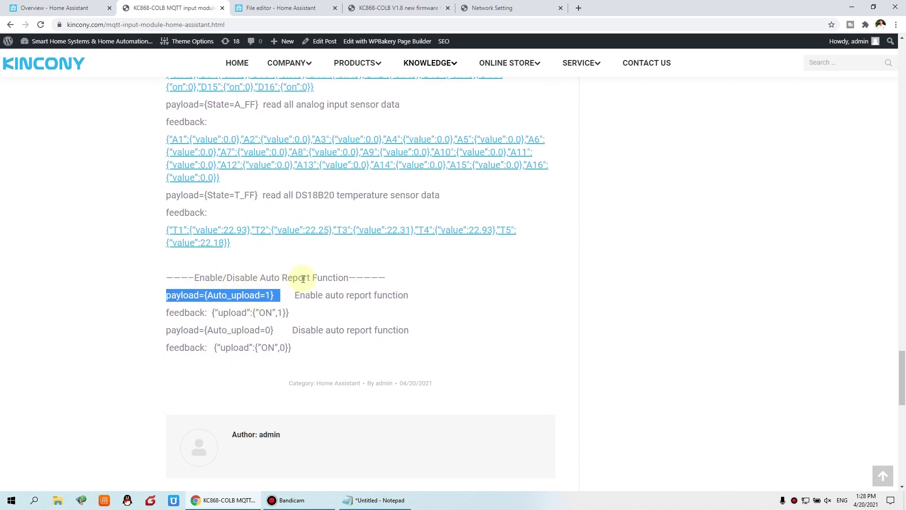
left_click(256, 298)
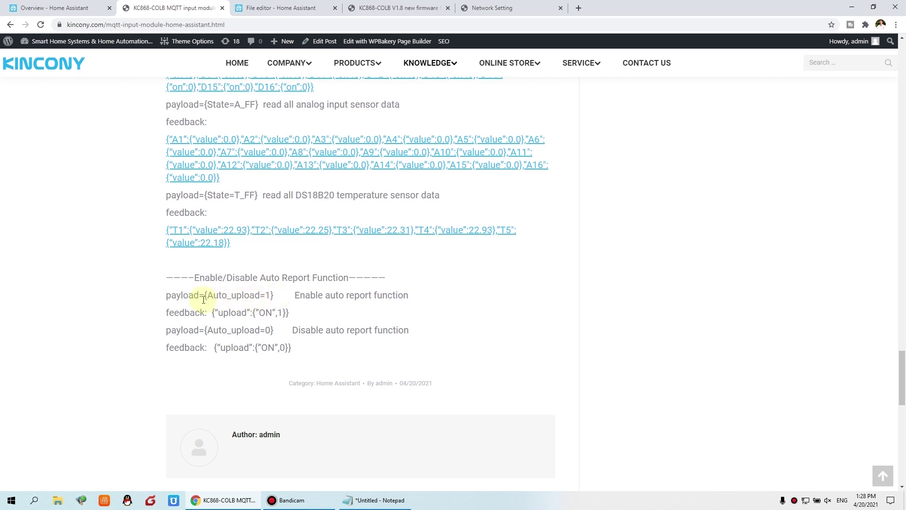
left_click_drag(167, 298, 284, 434)
left_click(278, 293)
left_click(282, 295)
scroll(283, 295, "up", 3)
scroll(289, 315, "up", 15)
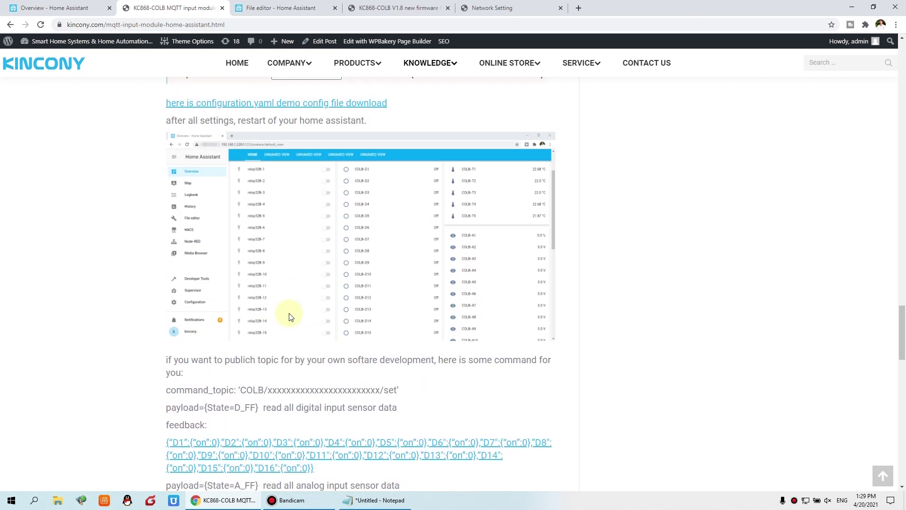
scroll(290, 316, "up", 12)
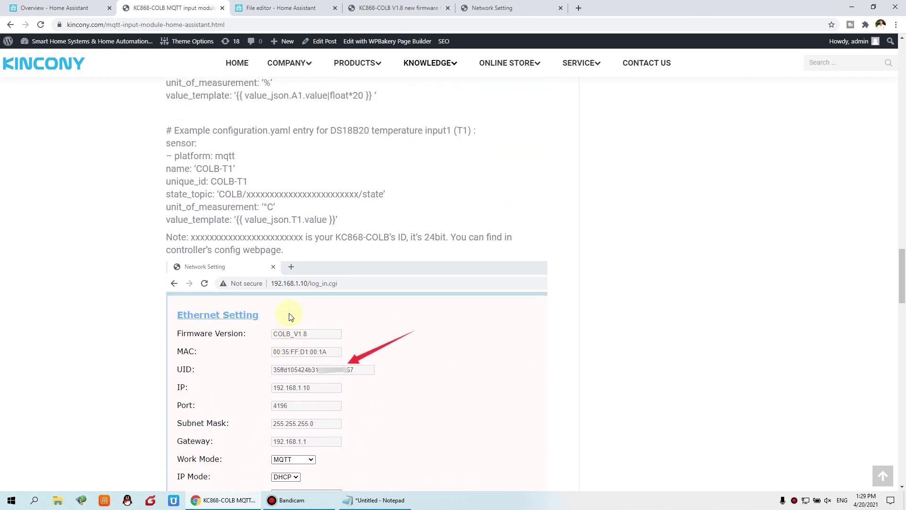
Bring up the Overview dashboard showing COLB-T1 at 26.0 °C, T3 at 25.93 °C and D1–D15 Off
key("ctrl+1")
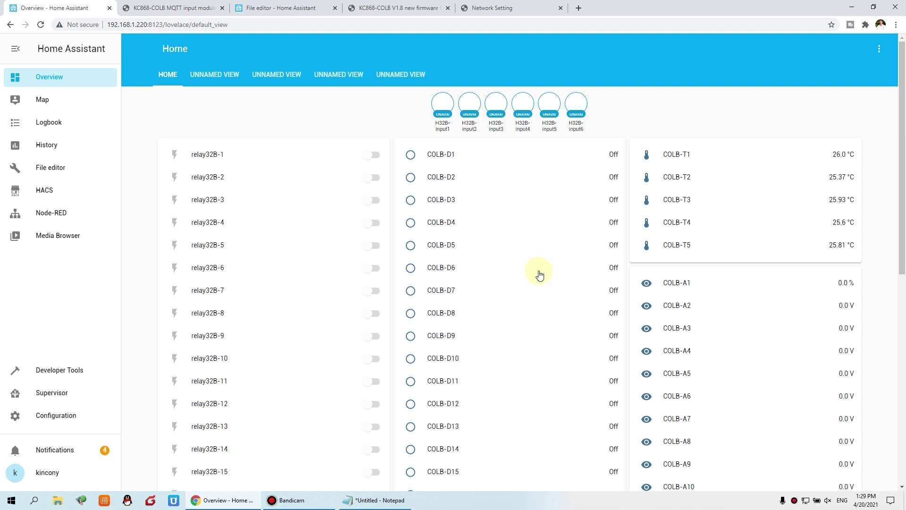